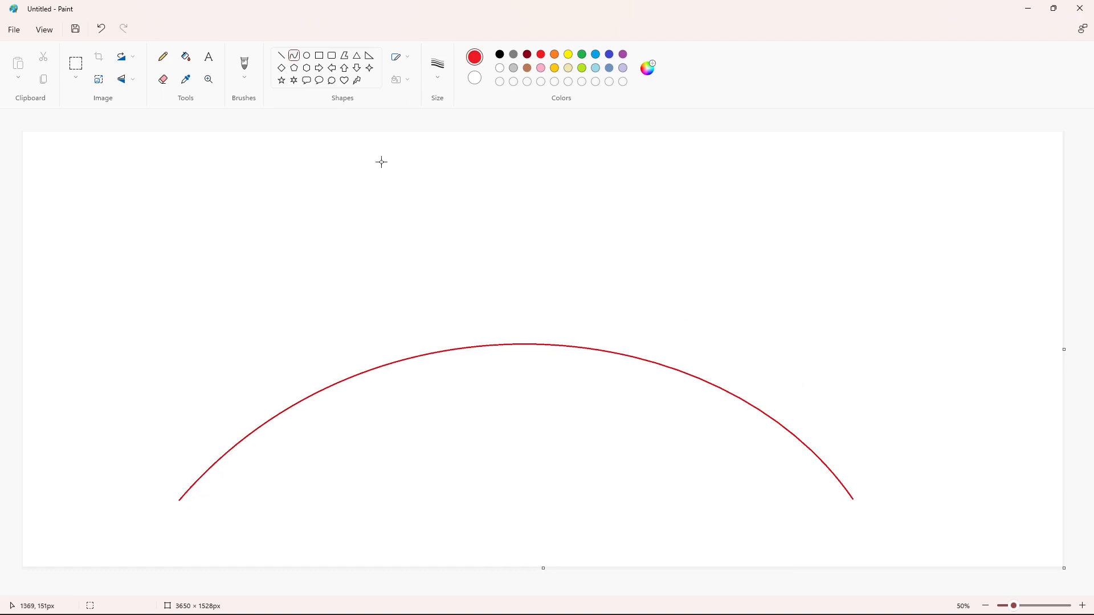
Set the outline colour to black and draw the curved first stem of a script capital M at the red arc's left end
{"action": "left_click", "coordinate": [500, 55]}
{"action": "left_click_drag", "start_coordinate": [153, 389], "coordinate": [180, 310]}
{"action": "left_click_drag", "start_coordinate": [154, 389], "coordinate": [165, 385]}
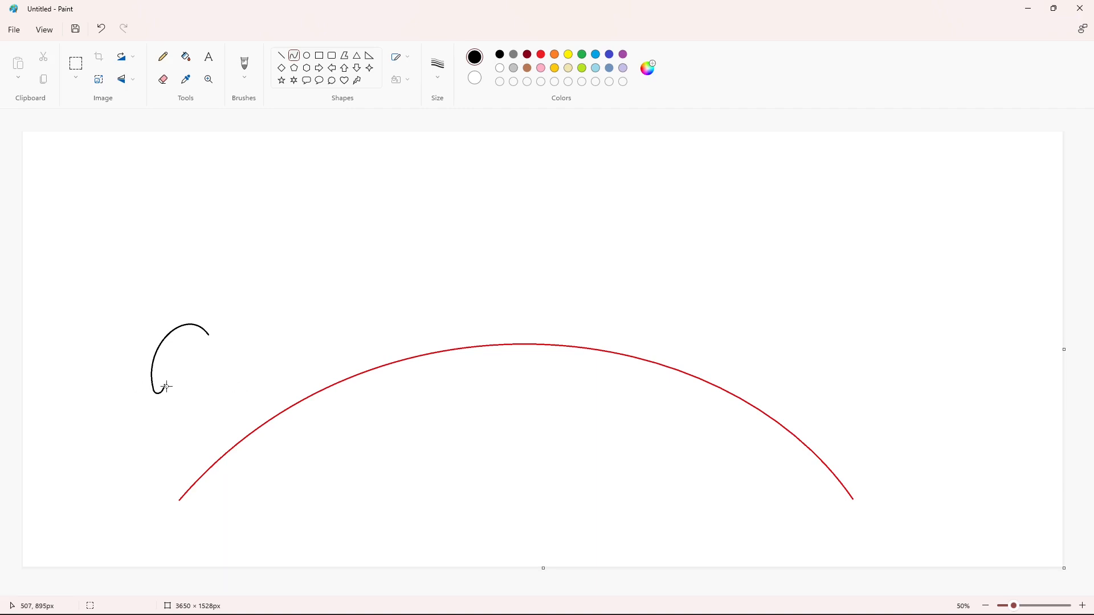
{"action": "left_click_drag", "start_coordinate": [177, 372], "coordinate": [213, 453]}
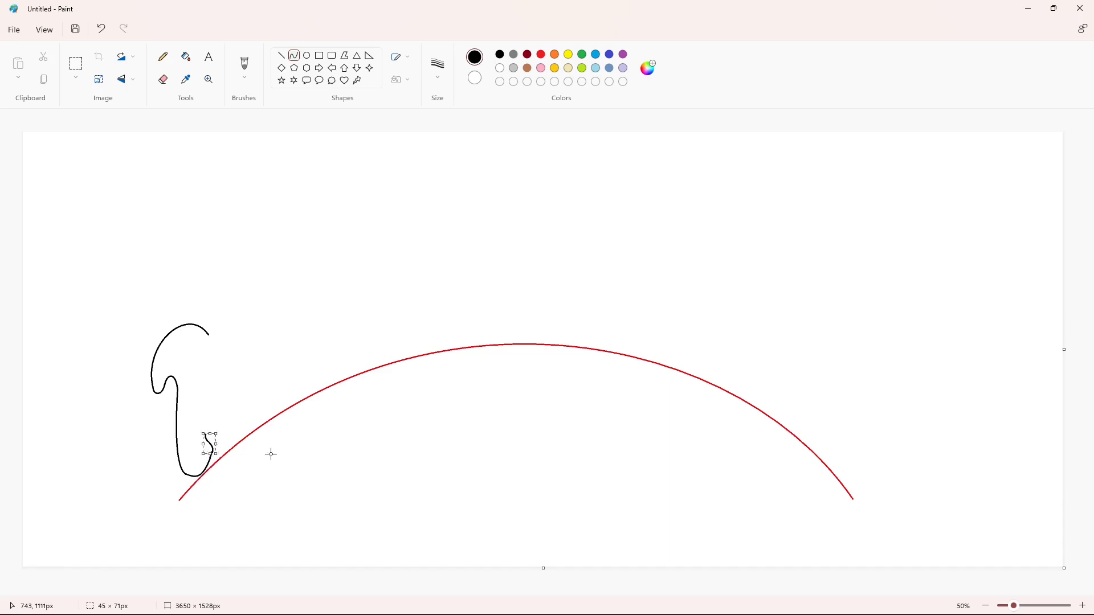
Draw the inner edge of the M's first stem and its two rounded humps rising to the right
{"action": "left_click", "coordinate": [248, 327]}
{"action": "left_click_drag", "start_coordinate": [208, 375], "coordinate": [256, 310]}
{"action": "left_click", "coordinate": [252, 382]}
{"action": "left_click_drag", "start_coordinate": [234, 311], "coordinate": [300, 303]}
{"action": "left_click", "coordinate": [297, 349]}
{"action": "left_click_drag", "start_coordinate": [285, 296], "coordinate": [297, 284]}
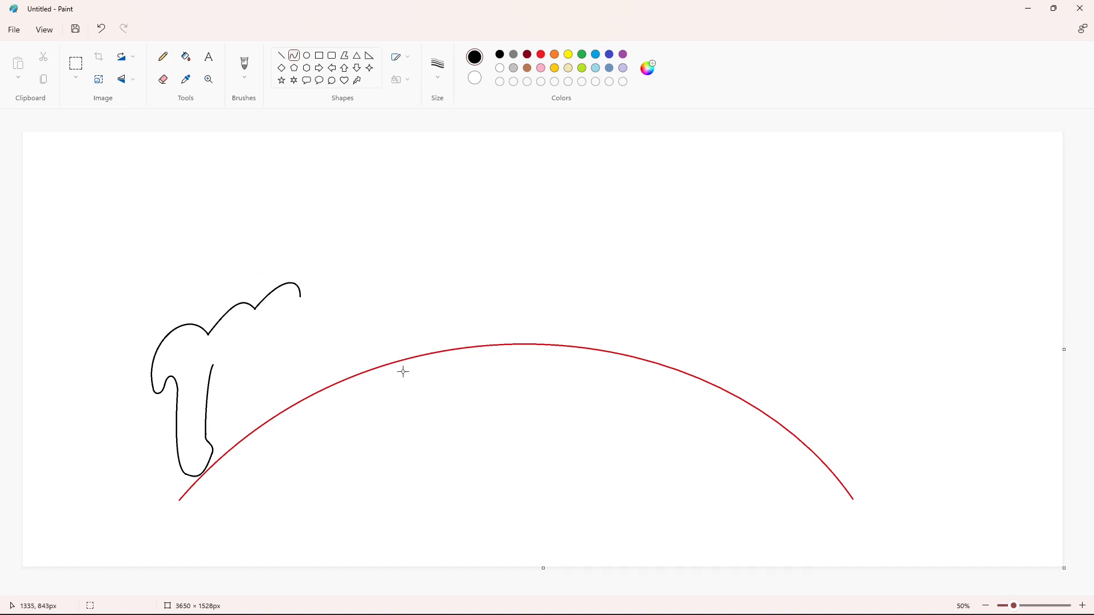
Complete the M's inner legs and right edge, and draw the rounded upper tip of the adjoining i
{"action": "mouse_move", "coordinate": [213, 365]}
{"action": "left_mouse_down"}
{"action": "mouse_move", "coordinate": [226, 444]}
{"action": "mouse_move", "coordinate": [246, 422]}
{"action": "mouse_move", "coordinate": [253, 342]}
{"action": "mouse_move", "coordinate": [251, 408]}
{"action": "mouse_move", "coordinate": [296, 375]}
{"action": "mouse_move", "coordinate": [330, 449]}
{"action": "left_mouse_up"}
{"action": "mouse_move", "coordinate": [301, 296]}
{"action": "left_mouse_down"}
{"action": "mouse_move", "coordinate": [283, 369]}
{"action": "mouse_move", "coordinate": [305, 326]}
{"action": "mouse_move", "coordinate": [302, 339]}
{"action": "mouse_move", "coordinate": [306, 329]}
{"action": "mouse_move", "coordinate": [325, 356]}
{"action": "left_mouse_up"}
{"action": "left_click_drag", "start_coordinate": [337, 310], "coordinate": [340, 300]}
{"action": "left_click", "coordinate": [341, 320]}
Complete the body of the i with a curved lower edge along the arc and an inner stroke
{"action": "left_click_drag", "start_coordinate": [297, 375], "coordinate": [360, 326]}
{"action": "left_click_drag", "start_coordinate": [313, 385], "coordinate": [301, 408]}
{"action": "left_click", "coordinate": [336, 389]}
{"action": "left_click", "coordinate": [391, 415]}
{"action": "left_click_drag", "start_coordinate": [325, 356], "coordinate": [348, 310]}
{"action": "left_click", "coordinate": [339, 340]}
{"action": "left_click", "coordinate": [343, 326]}
{"action": "left_click", "coordinate": [391, 332]}
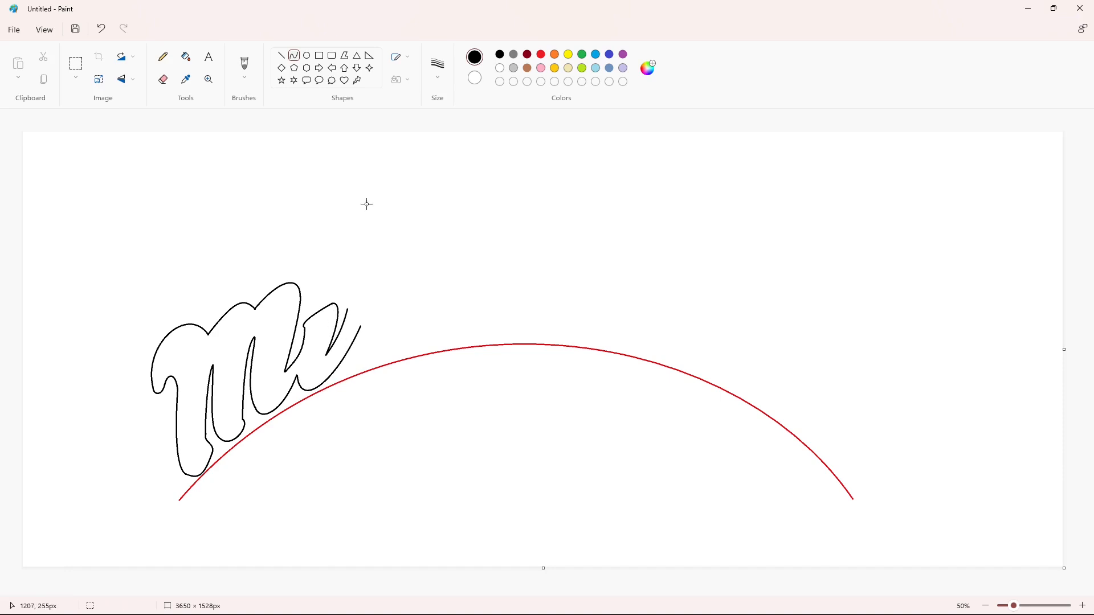
Draw a black ellipse above the i as its dot
{"action": "left_click", "coordinate": [307, 55]}
{"action": "left_click_drag", "start_coordinate": [306, 266], "coordinate": [338, 301]}
{"action": "left_click", "coordinate": [399, 289]}
Outline the script letter r after the i with curves, its foot resting on the red arc
{"action": "left_click", "coordinate": [294, 55]}
{"action": "mouse_move", "coordinate": [373, 287]}
{"action": "left_mouse_down"}
{"action": "mouse_move", "coordinate": [364, 247]}
{"action": "mouse_move", "coordinate": [377, 286]}
{"action": "left_mouse_up"}
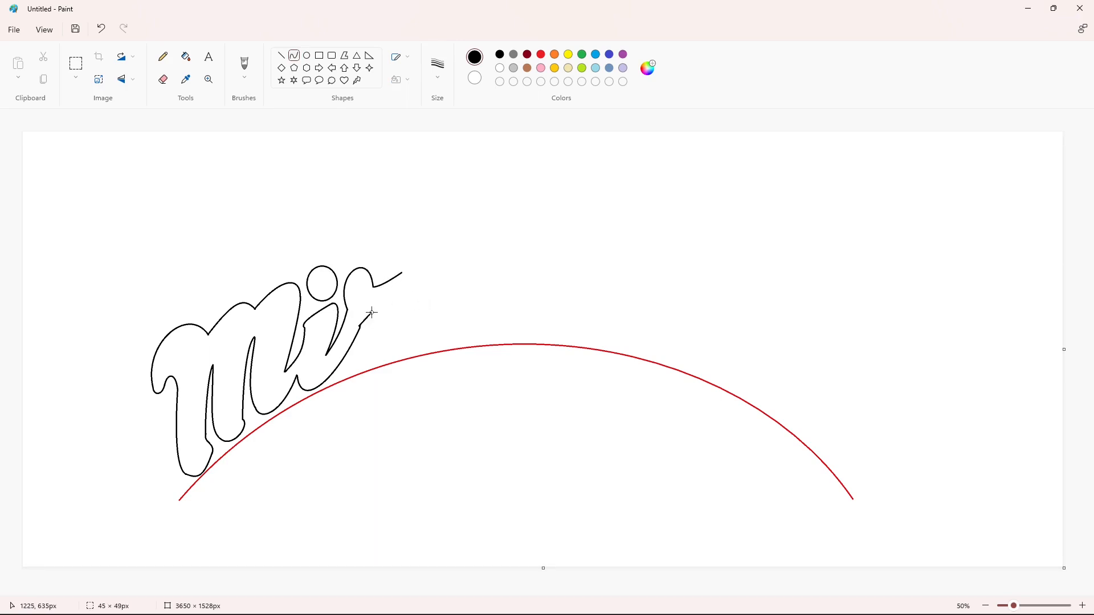
{"action": "left_click_drag", "start_coordinate": [375, 341], "coordinate": [366, 349]}
{"action": "key", "text": "ctrl+z"}
{"action": "left_click_drag", "start_coordinate": [450, 347], "coordinate": [390, 362]}
{"action": "left_click", "coordinate": [407, 286]}
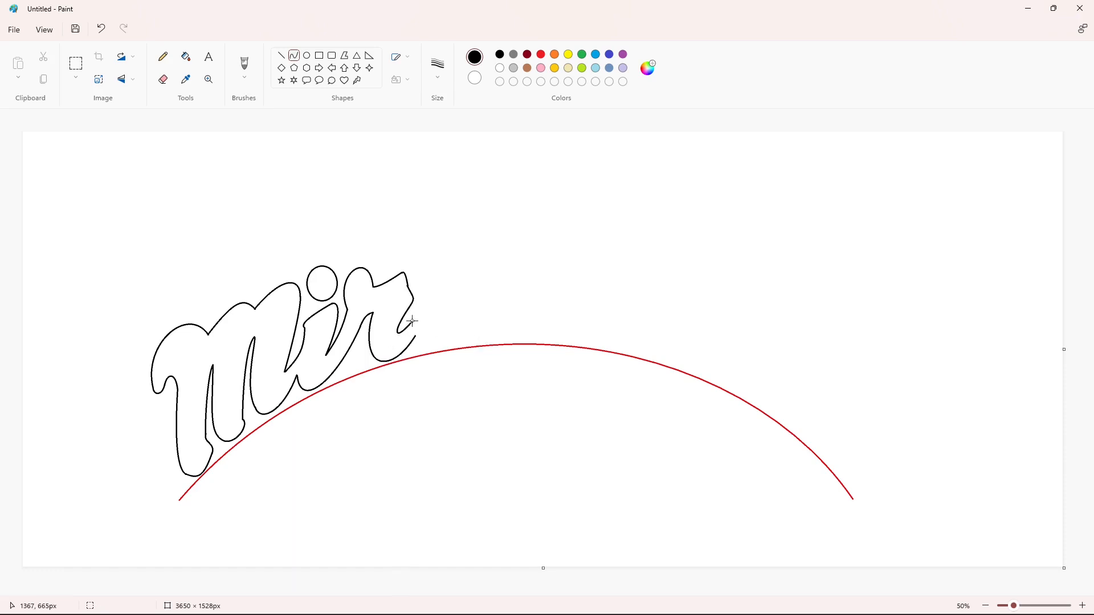
Outline the script letter a after the r, including its small inner opening and its foot on the arc
{"action": "mouse_move", "coordinate": [412, 322]}
{"action": "left_mouse_down"}
{"action": "mouse_move", "coordinate": [464, 268]}
{"action": "mouse_move", "coordinate": [449, 257]}
{"action": "mouse_move", "coordinate": [470, 271]}
{"action": "mouse_move", "coordinate": [500, 263]}
{"action": "left_mouse_up"}
{"action": "left_click", "coordinate": [500, 263]}
{"action": "left_click", "coordinate": [552, 323]}
{"action": "left_click_drag", "start_coordinate": [415, 336], "coordinate": [451, 336]}
{"action": "mouse_move", "coordinate": [434, 337]}
{"action": "left_mouse_down"}
{"action": "mouse_move", "coordinate": [422, 350]}
{"action": "mouse_move", "coordinate": [488, 328]}
{"action": "mouse_move", "coordinate": [456, 350]}
{"action": "left_mouse_up"}
{"action": "left_click", "coordinate": [428, 351]}
{"action": "left_click", "coordinate": [481, 400]}
{"action": "left_click", "coordinate": [460, 348]}
{"action": "left_click", "coordinate": [489, 381]}
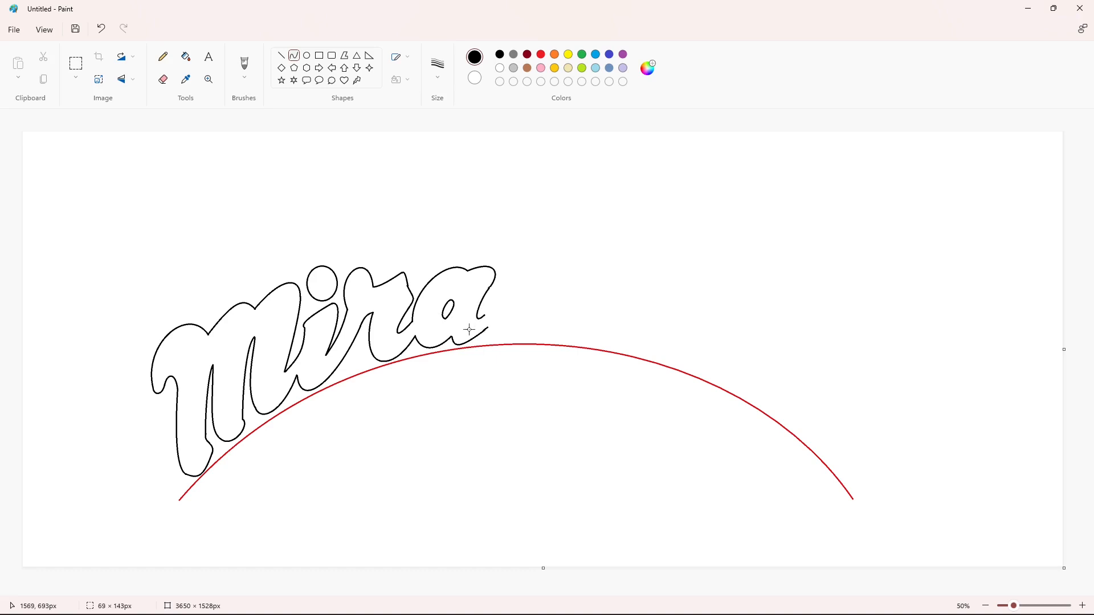
Finish the end of the a and draw the arched back of the letter c beside it
{"action": "left_click", "coordinate": [538, 331]}
{"action": "left_click", "coordinate": [482, 291]}
{"action": "mouse_move", "coordinate": [484, 317]}
{"action": "left_mouse_down"}
{"action": "mouse_move", "coordinate": [544, 262]}
{"action": "mouse_move", "coordinate": [532, 308]}
{"action": "left_mouse_up"}
{"action": "left_click", "coordinate": [524, 248]}
{"action": "left_click", "coordinate": [578, 290]}
{"action": "left_click", "coordinate": [552, 266]}
{"action": "key", "text": "ctrl+z"}
{"action": "left_click", "coordinate": [549, 270]}
{"action": "left_click", "coordinate": [558, 291]}
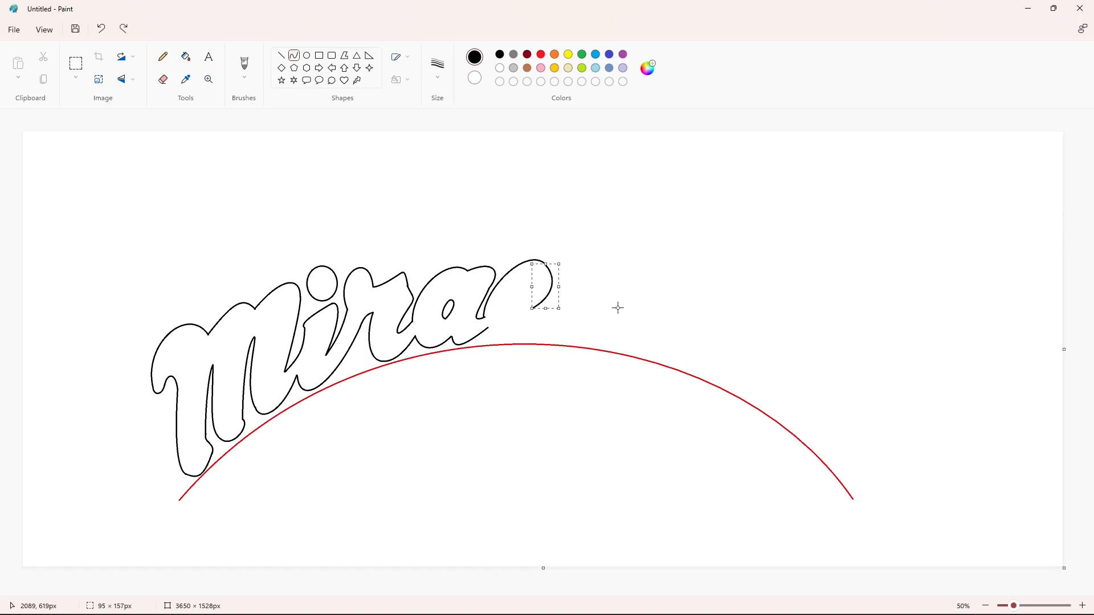
{"action": "key", "text": "ctrl+z"}
Draw the rounded right side of the c and the inner edge of its opening
{"action": "left_click", "coordinate": [163, 79]}
{"action": "left_click", "coordinate": [294, 55]}
{"action": "left_click_drag", "start_coordinate": [535, 307], "coordinate": [536, 307]}
{"action": "left_click", "coordinate": [557, 264]}
{"action": "left_click", "coordinate": [561, 293]}
{"action": "left_click", "coordinate": [627, 298]}
{"action": "left_click_drag", "start_coordinate": [541, 308], "coordinate": [544, 308]}
{"action": "left_click", "coordinate": [493, 319]}
{"action": "left_click", "coordinate": [505, 327]}
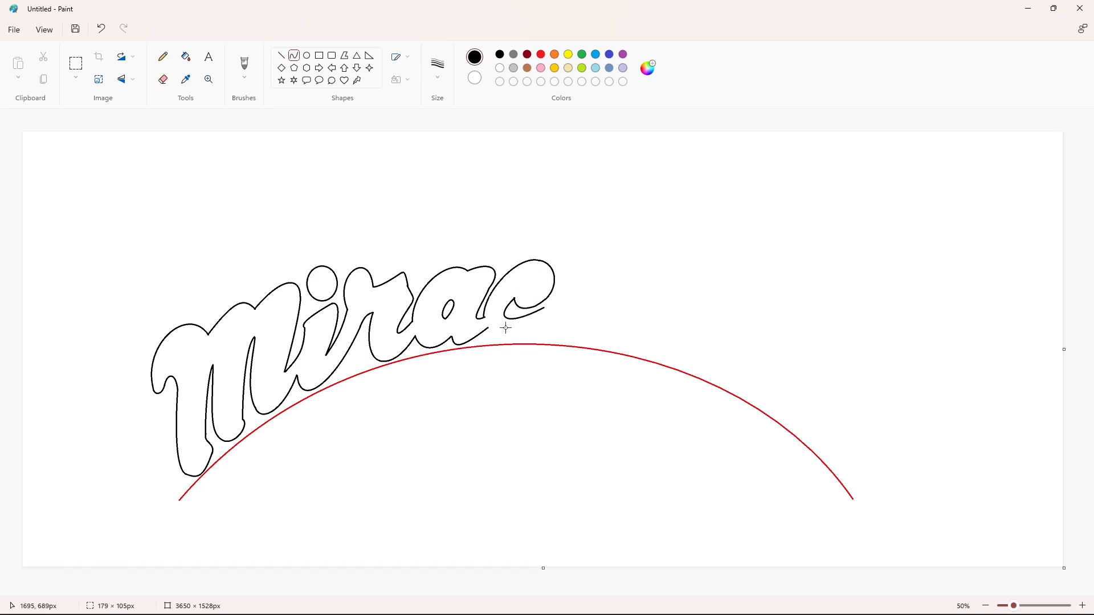
Draw the c's outgoing stroke and its curved lower edge, continuing from the foot of the a
{"action": "left_click", "coordinate": [578, 342]}
{"action": "left_click_drag", "start_coordinate": [487, 328], "coordinate": [538, 326]}
{"action": "left_click", "coordinate": [496, 342]}
{"action": "left_click", "coordinate": [513, 344]}
{"action": "left_click", "coordinate": [547, 367]}
Draw the top and inner edge of the first stem of the letter u after the c
{"action": "mouse_move", "coordinate": [564, 277]}
{"action": "left_mouse_down"}
{"action": "mouse_move", "coordinate": [545, 306]}
{"action": "mouse_move", "coordinate": [597, 280]}
{"action": "mouse_move", "coordinate": [573, 314]}
{"action": "mouse_move", "coordinate": [643, 329]}
{"action": "left_mouse_up"}
{"action": "left_click", "coordinate": [564, 271]}
{"action": "left_click", "coordinate": [595, 263]}
{"action": "left_click", "coordinate": [642, 329]}
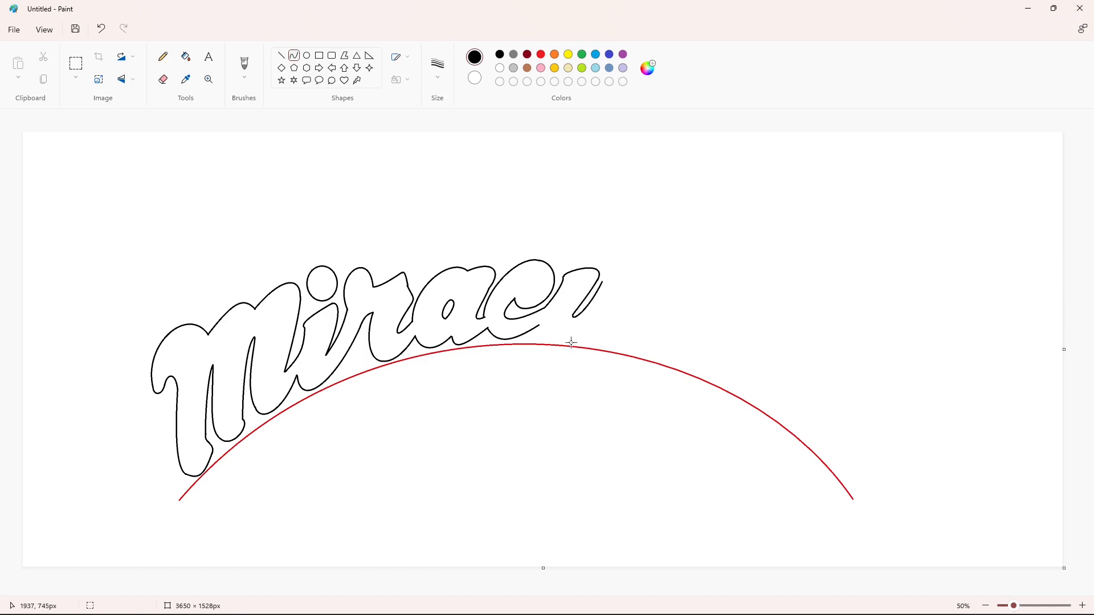
Complete the second stem and lower edge of the u, and outline the tall slanted letter l
{"action": "left_click_drag", "start_coordinate": [567, 334], "coordinate": [540, 349]}
{"action": "left_click", "coordinate": [604, 282]}
{"action": "key", "text": "ctrl+z"}
{"action": "left_click_drag", "start_coordinate": [631, 276], "coordinate": [668, 308]}
{"action": "left_click", "coordinate": [621, 265]}
{"action": "left_click_drag", "start_coordinate": [605, 324], "coordinate": [631, 299]}
{"action": "mouse_move", "coordinate": [575, 339]}
{"action": "left_mouse_down"}
{"action": "mouse_move", "coordinate": [609, 337]}
{"action": "mouse_move", "coordinate": [588, 344]}
{"action": "mouse_move", "coordinate": [688, 244]}
{"action": "mouse_move", "coordinate": [644, 338]}
{"action": "left_mouse_up"}
{"action": "left_click", "coordinate": [627, 304]}
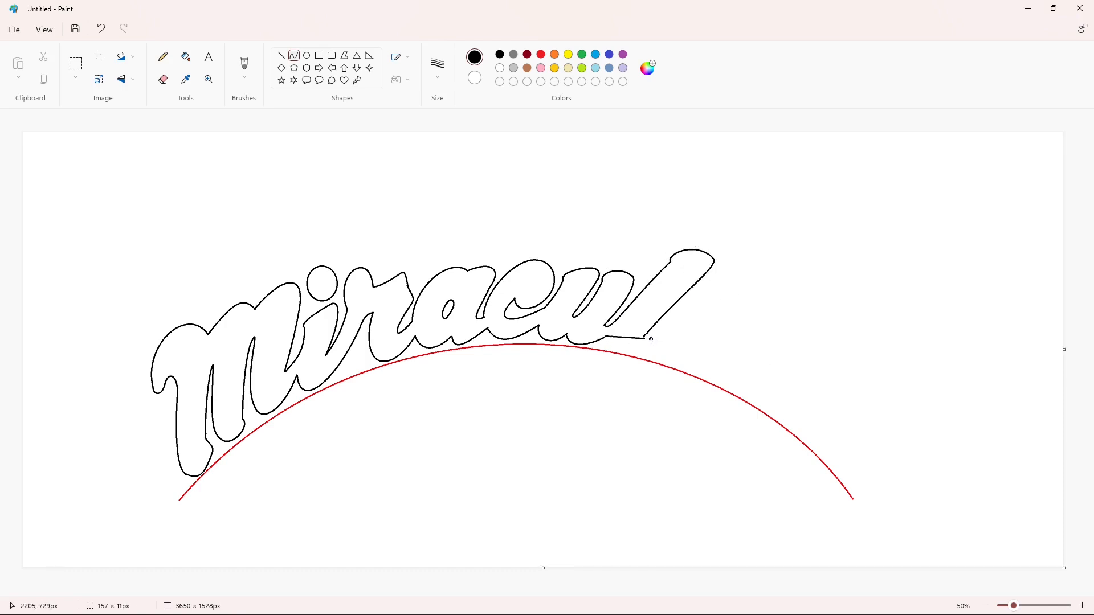
Undo the straight line at the foot of the l and draw a rounded foot touching the arc instead
{"action": "key", "text": "ctrl+z"}
{"action": "left_click_drag", "start_coordinate": [645, 345], "coordinate": [653, 342]}
{"action": "left_click", "coordinate": [611, 354]}
{"action": "left_click", "coordinate": [635, 359]}
{"action": "left_click", "coordinate": [726, 348]}
Draw a large dark red circle after the l as the letter O
{"action": "left_click", "coordinate": [307, 55]}
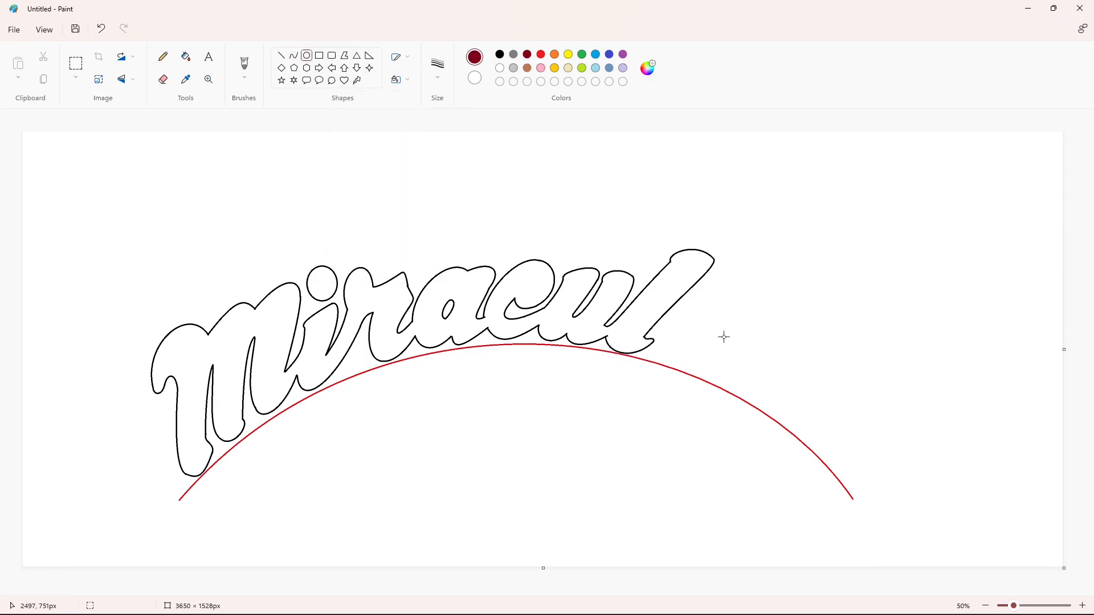
{"action": "left_click_drag", "start_coordinate": [661, 292], "coordinate": [745, 371]}
{"action": "left_click", "coordinate": [843, 347]}
Switch back to black, choose a line thickness and draw a small centre circle and a diagonal dividing line inside the O
{"action": "left_click", "coordinate": [500, 54]}
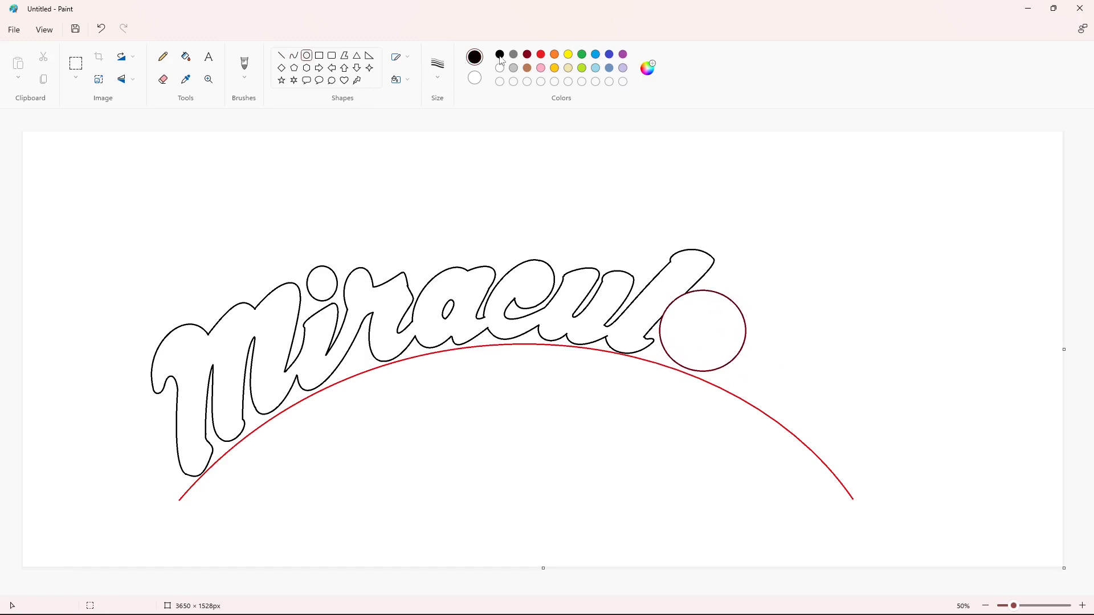
{"action": "left_click", "coordinate": [437, 66]}
{"action": "left_click", "coordinate": [447, 153]}
{"action": "mouse_move", "coordinate": [690, 312]}
{"action": "left_mouse_down"}
{"action": "mouse_move", "coordinate": [718, 341]}
{"action": "mouse_move", "coordinate": [729, 290]}
{"action": "mouse_move", "coordinate": [734, 332]}
{"action": "mouse_move", "coordinate": [726, 312]}
{"action": "mouse_move", "coordinate": [751, 345]}
{"action": "left_mouse_up"}
{"action": "left_click", "coordinate": [772, 345]}
{"action": "left_click", "coordinate": [306, 56]}
{"action": "key", "text": "ctrl+z"}
Draw a tilted oval spot with curves in the right part of the O
{"action": "left_click", "coordinate": [294, 56]}
{"action": "left_click", "coordinate": [737, 310]}
{"action": "left_click", "coordinate": [751, 325]}
{"action": "left_click", "coordinate": [728, 334]}
{"action": "left_click", "coordinate": [717, 315]}
Paste a copy of the oval spot onto the empty canvas and paint the stray line fragments around it white
{"action": "left_click", "coordinate": [76, 62]}
{"action": "key", "text": "ctrl+c"}
{"action": "key", "text": "ctrl+v"}
{"action": "left_click", "coordinate": [186, 56]}
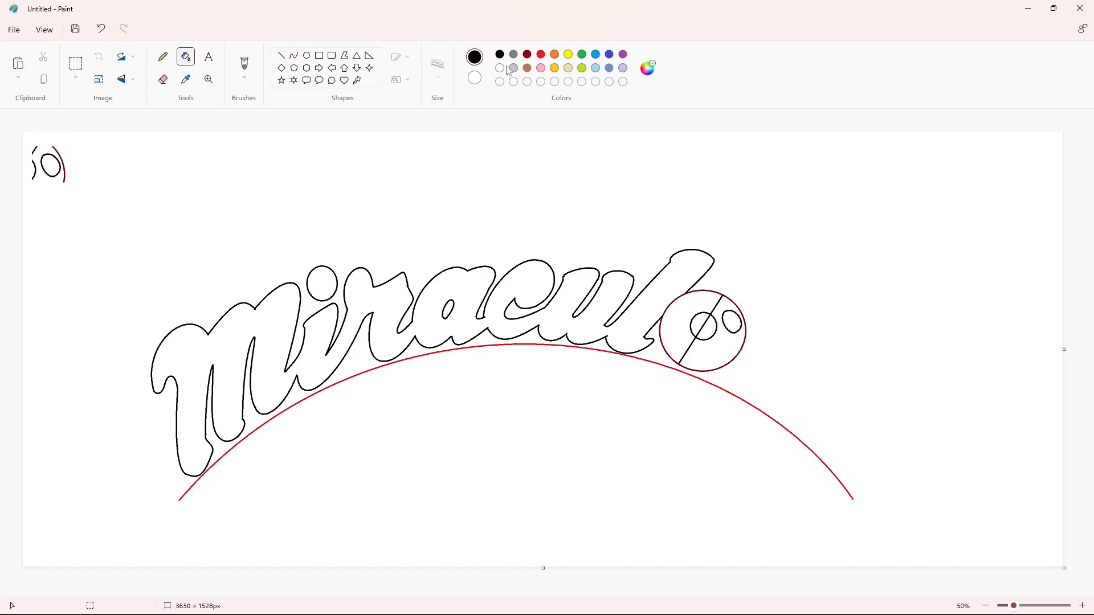
{"action": "left_click", "coordinate": [501, 67]}
{"action": "left_click", "coordinate": [62, 158]}
{"action": "left_click", "coordinate": [35, 150]}
{"action": "left_click", "coordinate": [75, 63]}
{"action": "left_click_drag", "start_coordinate": [24, 135], "coordinate": [706, 310]}
{"action": "key", "text": "ctrl+c"}
{"action": "key", "text": "ctrl+v"}
{"action": "left_click", "coordinate": [897, 311]}
Draw three more black spots inside the O, at its top, lower right and left side
{"action": "left_click", "coordinate": [294, 56]}
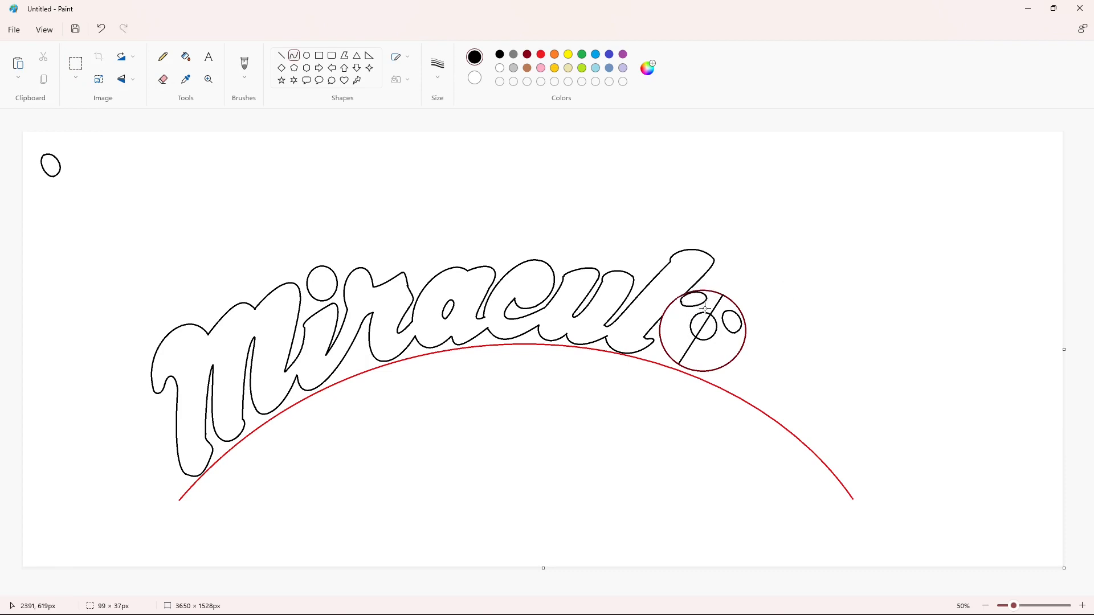
{"action": "left_click", "coordinate": [705, 309]}
{"action": "mouse_move", "coordinate": [700, 364]}
{"action": "left_mouse_down"}
{"action": "mouse_move", "coordinate": [723, 350]}
{"action": "mouse_move", "coordinate": [707, 365]}
{"action": "mouse_move", "coordinate": [726, 369]}
{"action": "mouse_move", "coordinate": [725, 354]}
{"action": "left_mouse_up"}
{"action": "left_click", "coordinate": [306, 55]}
{"action": "left_click_drag", "start_coordinate": [664, 323], "coordinate": [680, 347]}
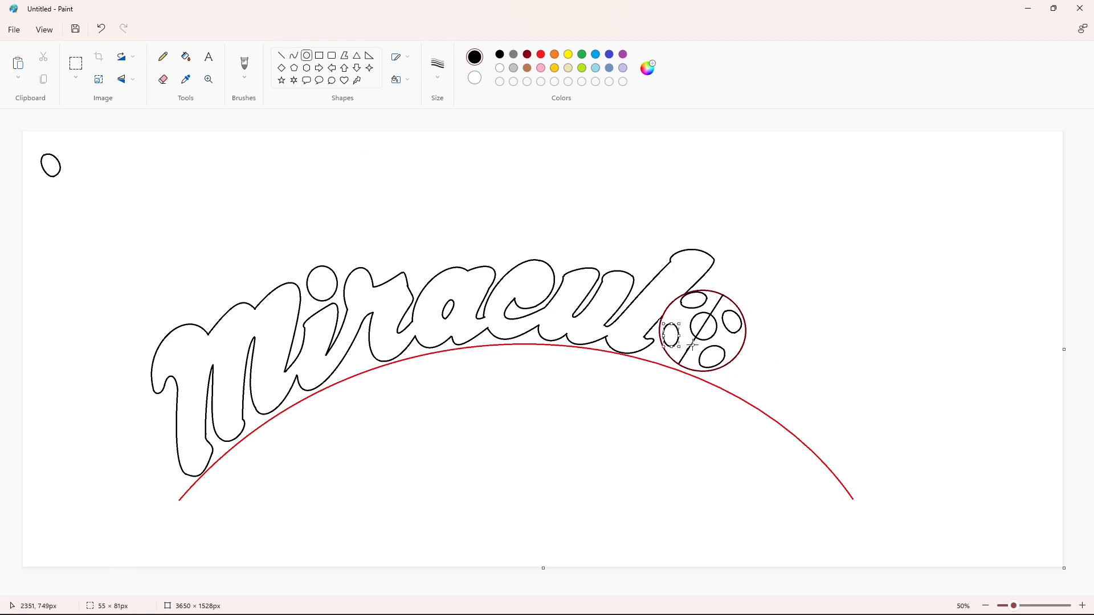
{"action": "left_click", "coordinate": [186, 56]}
{"action": "left_click", "coordinate": [50, 166]}
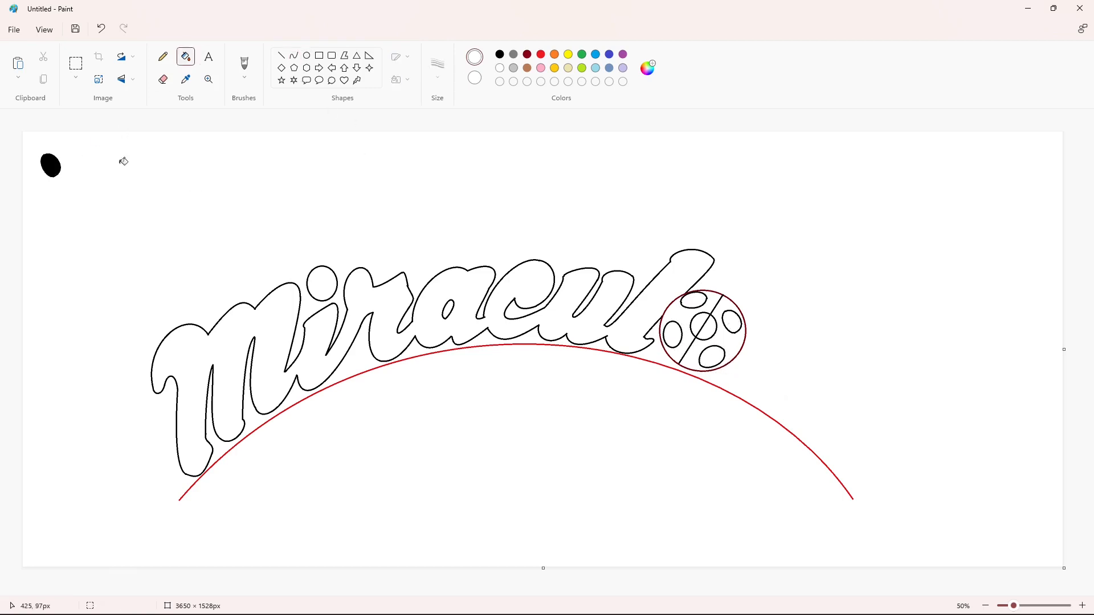
{"action": "key", "text": "ctrl+z"}
Draw the top and inner strokes of the second letter u to the right of the O with black curves
{"action": "left_click", "coordinate": [294, 55]}
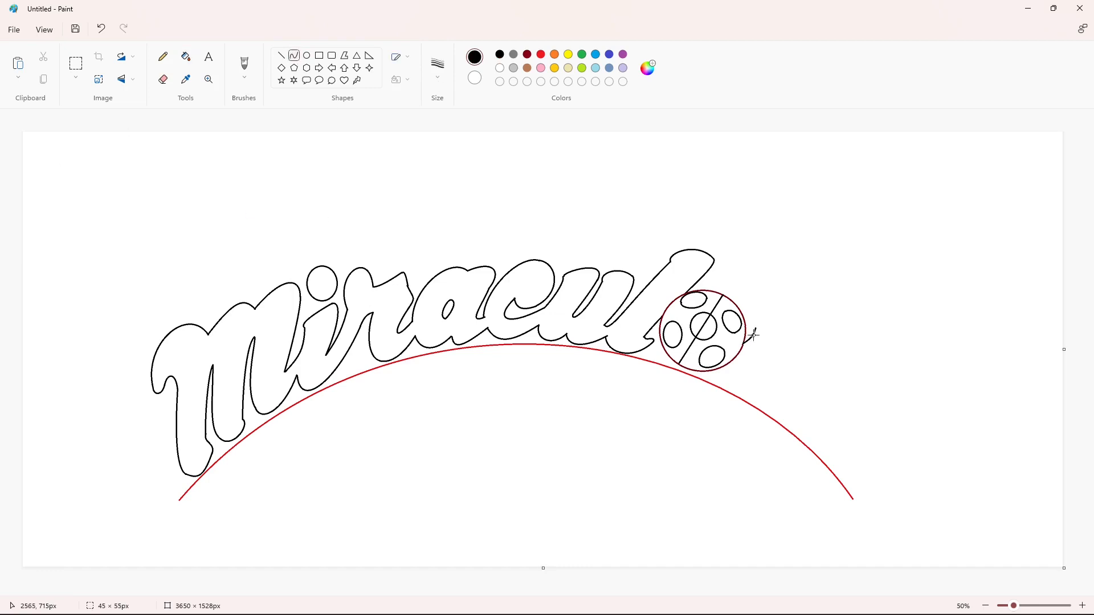
{"action": "left_click_drag", "start_coordinate": [787, 338], "coordinate": [789, 341]}
{"action": "left_click_drag", "start_coordinate": [789, 340], "coordinate": [787, 325]}
{"action": "left_click", "coordinate": [785, 344]}
{"action": "left_click", "coordinate": [749, 372]}
{"action": "left_click", "coordinate": [820, 381]}
{"action": "left_click_drag", "start_coordinate": [755, 373], "coordinate": [792, 345]}
{"action": "left_click", "coordinate": [776, 365]}
{"action": "left_click", "coordinate": [790, 356]}
{"action": "left_click", "coordinate": [806, 354]}
Draw the lower edge of the second u along the arc, ending in a hooked foot
{"action": "left_click", "coordinate": [713, 384]}
{"action": "left_click_drag", "start_coordinate": [726, 384], "coordinate": [785, 402]}
{"action": "left_click", "coordinate": [731, 395]}
{"action": "left_click", "coordinate": [791, 406]}
{"action": "left_click", "coordinate": [736, 396]}
{"action": "left_click", "coordinate": [757, 412]}
{"action": "left_click", "coordinate": [845, 418]}
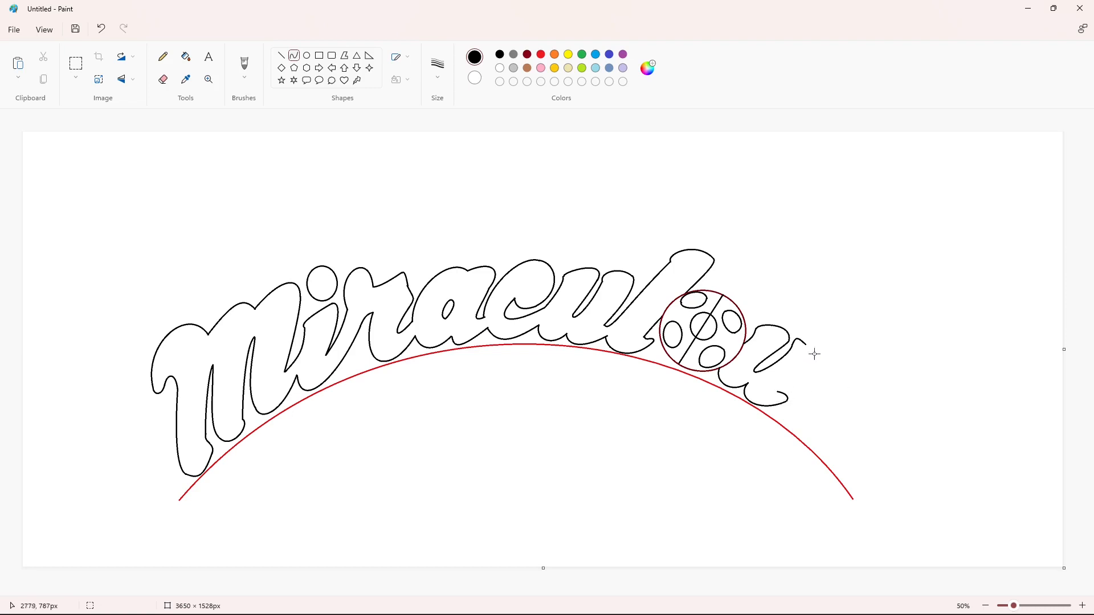
Draw the arched top and rounded right side of the final letter s after the second u
{"action": "mouse_move", "coordinate": [807, 344]}
{"action": "left_mouse_down"}
{"action": "mouse_move", "coordinate": [884, 350]}
{"action": "mouse_move", "coordinate": [840, 325]}
{"action": "left_mouse_up"}
{"action": "left_click", "coordinate": [784, 383]}
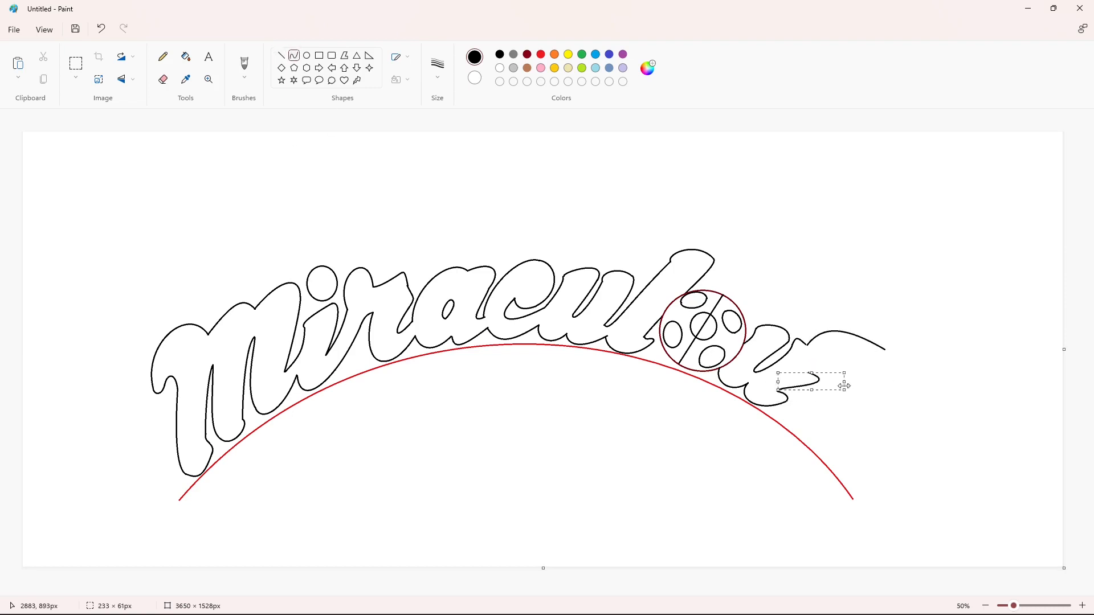
{"action": "key", "text": "ctrl+z"}
{"action": "left_click_drag", "start_coordinate": [886, 349], "coordinate": [856, 406]}
{"action": "left_click_drag", "start_coordinate": [877, 368], "coordinate": [911, 363]}
{"action": "left_click", "coordinate": [902, 414]}
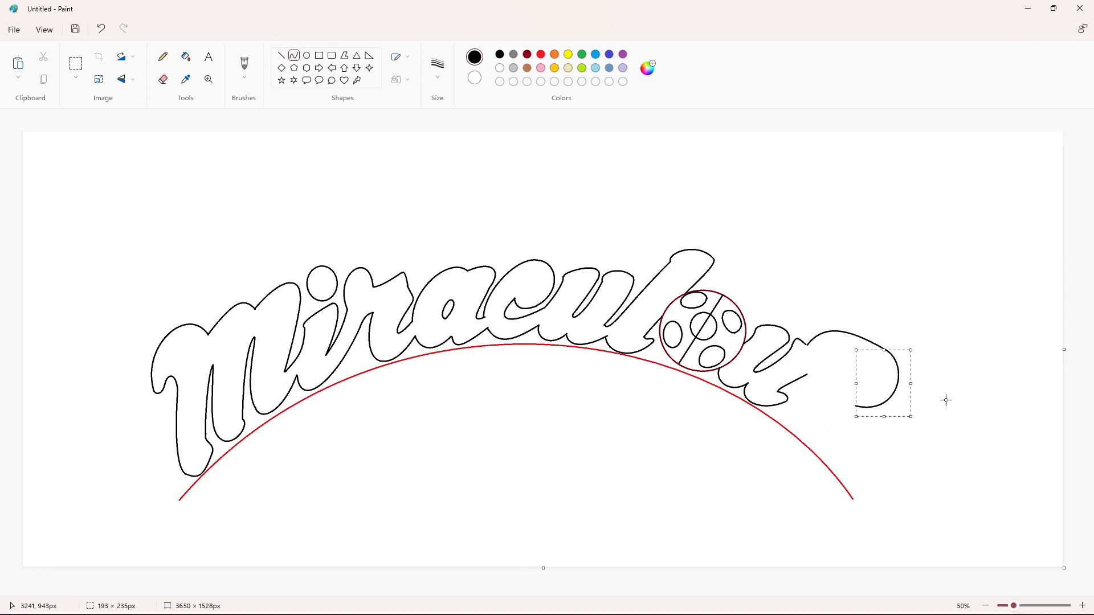
{"action": "left_click", "coordinate": [946, 415]}
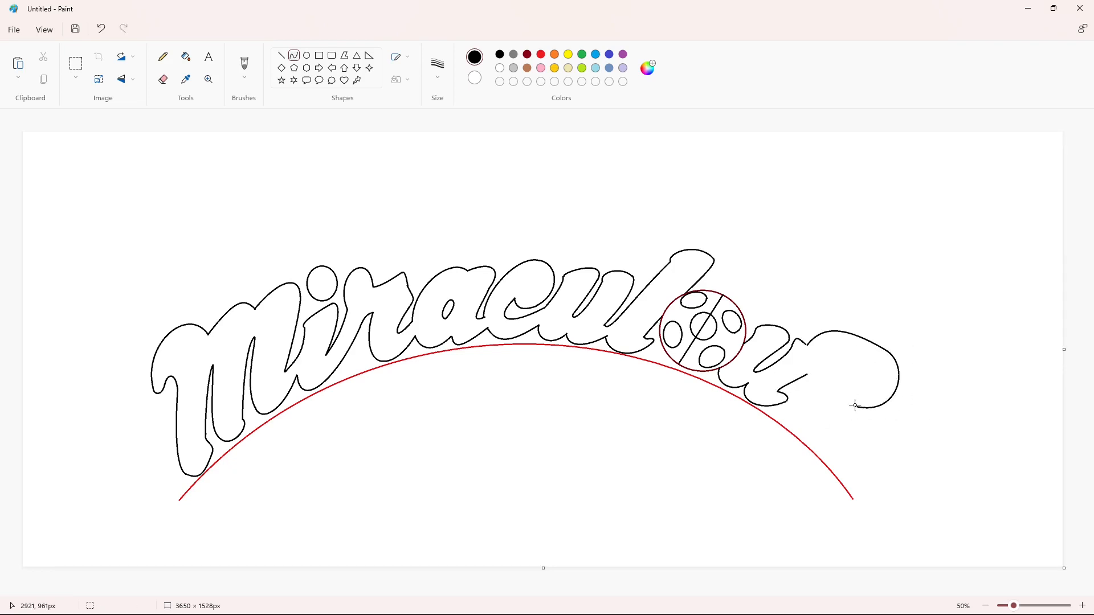
Draw the inner curl of the s with its descending stroke, and the s's left edge from the u's foot
{"action": "mouse_move", "coordinate": [848, 379]}
{"action": "left_mouse_down"}
{"action": "mouse_move", "coordinate": [834, 374]}
{"action": "mouse_move", "coordinate": [865, 439]}
{"action": "mouse_move", "coordinate": [865, 415]}
{"action": "left_mouse_up"}
{"action": "left_click", "coordinate": [937, 396]}
{"action": "left_click", "coordinate": [921, 420]}
{"action": "mouse_move", "coordinate": [808, 375]}
{"action": "left_mouse_down"}
{"action": "mouse_move", "coordinate": [822, 436]}
{"action": "mouse_move", "coordinate": [802, 380]}
{"action": "mouse_move", "coordinate": [833, 414]}
{"action": "mouse_move", "coordinate": [739, 401]}
{"action": "left_mouse_up"}
{"action": "left_click", "coordinate": [902, 462]}
Draw a long swash from the bottom of the s back along the red arc to beneath the c
{"action": "mouse_move", "coordinate": [772, 417]}
{"action": "left_mouse_down"}
{"action": "mouse_move", "coordinate": [784, 434]}
{"action": "mouse_move", "coordinate": [789, 426]}
{"action": "mouse_move", "coordinate": [724, 393]}
{"action": "left_mouse_up"}
{"action": "key", "text": "ctrl+z"}
{"action": "mouse_move", "coordinate": [800, 431]}
{"action": "left_mouse_down"}
{"action": "mouse_move", "coordinate": [812, 448]}
{"action": "mouse_move", "coordinate": [776, 415]}
{"action": "mouse_move", "coordinate": [507, 341]}
{"action": "left_mouse_up"}
{"action": "left_click", "coordinate": [701, 426]}
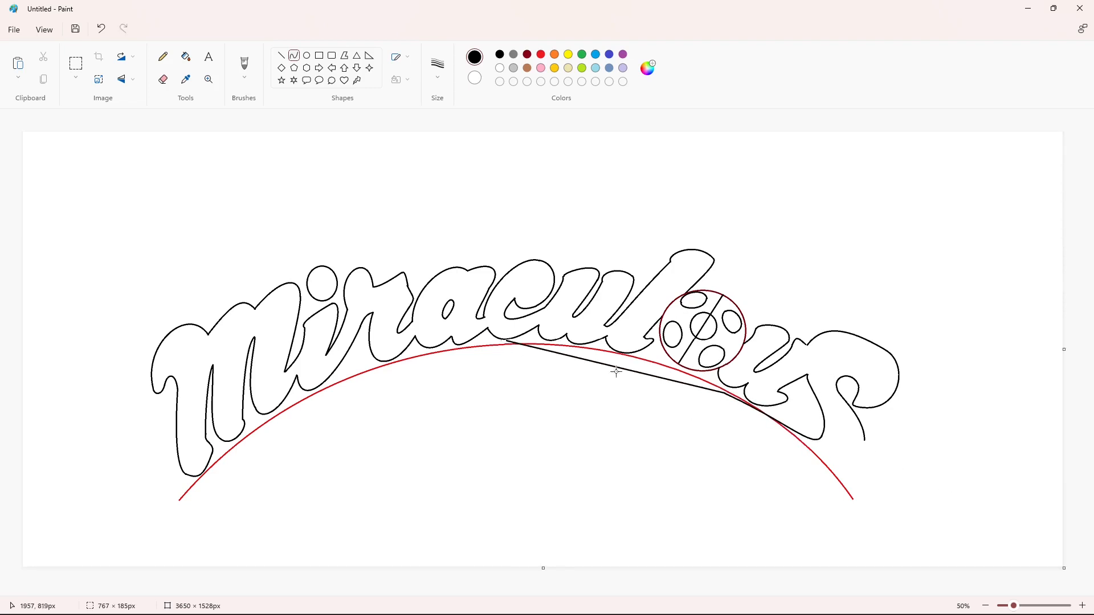
{"action": "left_click_drag", "start_coordinate": [618, 371], "coordinate": [616, 342]}
{"action": "left_click", "coordinate": [947, 501]}
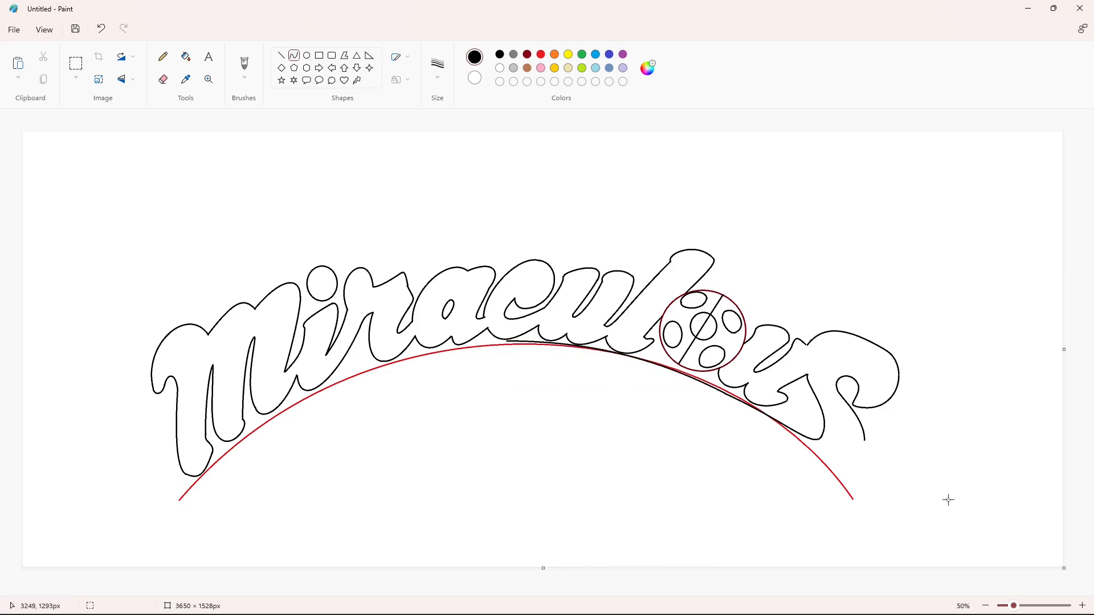
Curve the swash down from beneath the c to form the outer edge of its left end and tip
{"action": "left_click_drag", "start_coordinate": [477, 353], "coordinate": [426, 437]}
{"action": "left_click_drag", "start_coordinate": [467, 381], "coordinate": [403, 384]}
{"action": "left_click", "coordinate": [584, 503]}
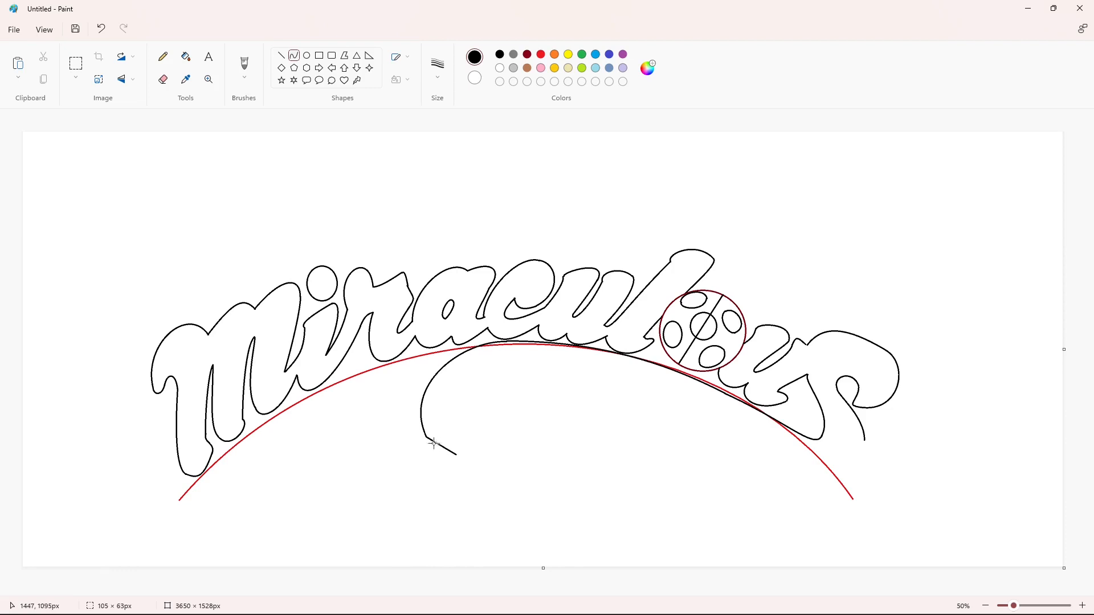
Draw the swash's lower edge from the s's foot back beneath the lettering and join it to the left tip
{"action": "mouse_move", "coordinate": [864, 440]}
{"action": "left_mouse_down"}
{"action": "mouse_move", "coordinate": [804, 467]}
{"action": "mouse_move", "coordinate": [845, 482]}
{"action": "mouse_move", "coordinate": [560, 378]}
{"action": "left_mouse_up"}
{"action": "left_click", "coordinate": [906, 472]}
{"action": "left_click_drag", "start_coordinate": [697, 427], "coordinate": [648, 373]}
{"action": "left_click", "coordinate": [639, 494]}
{"action": "left_click", "coordinate": [561, 375]}
{"action": "key", "text": "ctrl+z"}
{"action": "left_click_drag", "start_coordinate": [559, 376], "coordinate": [451, 435]}
{"action": "mouse_move", "coordinate": [491, 403]}
{"action": "left_mouse_down"}
{"action": "mouse_move", "coordinate": [503, 382]}
{"action": "mouse_move", "coordinate": [459, 401]}
{"action": "mouse_move", "coordinate": [452, 443]}
{"action": "left_mouse_up"}
{"action": "left_click", "coordinate": [657, 530]}
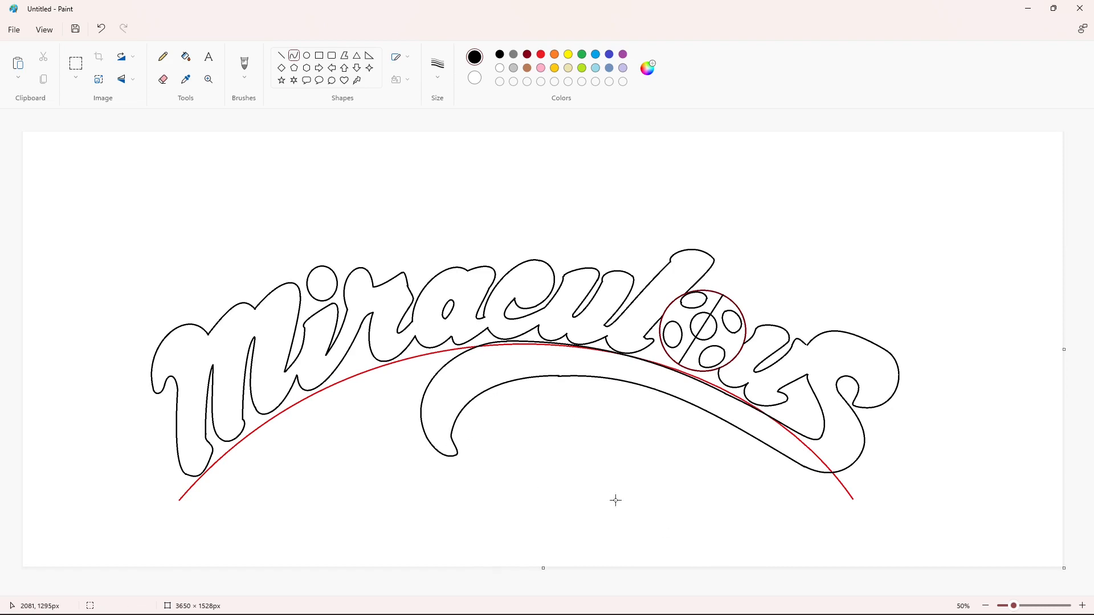
Remove the red guide arc by flooding the background and the adjoining letter and swash areas with red and refilling them white
{"action": "left_click", "coordinate": [186, 56]}
{"action": "left_click", "coordinate": [541, 54]}
{"action": "left_click", "coordinate": [538, 215]}
{"action": "left_click", "coordinate": [550, 360]}
{"action": "left_click", "coordinate": [797, 402]}
{"action": "left_click", "coordinate": [499, 68]}
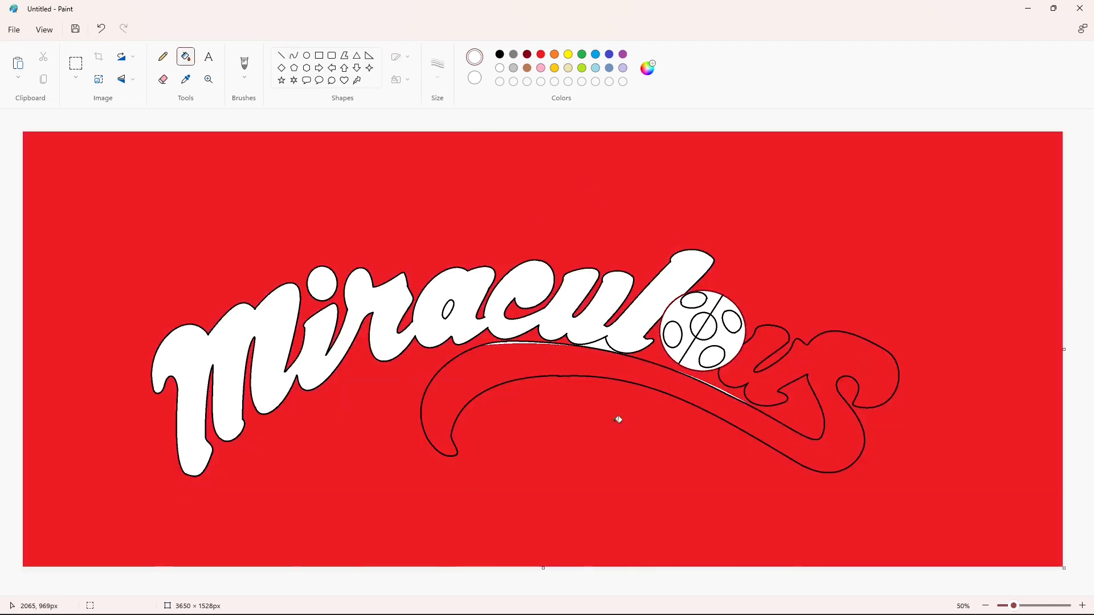
{"action": "left_click", "coordinate": [618, 420]}
{"action": "left_click", "coordinate": [800, 407]}
Draw a small closed triangular shape inside the gap between the second u and the s
{"action": "left_click", "coordinate": [294, 55]}
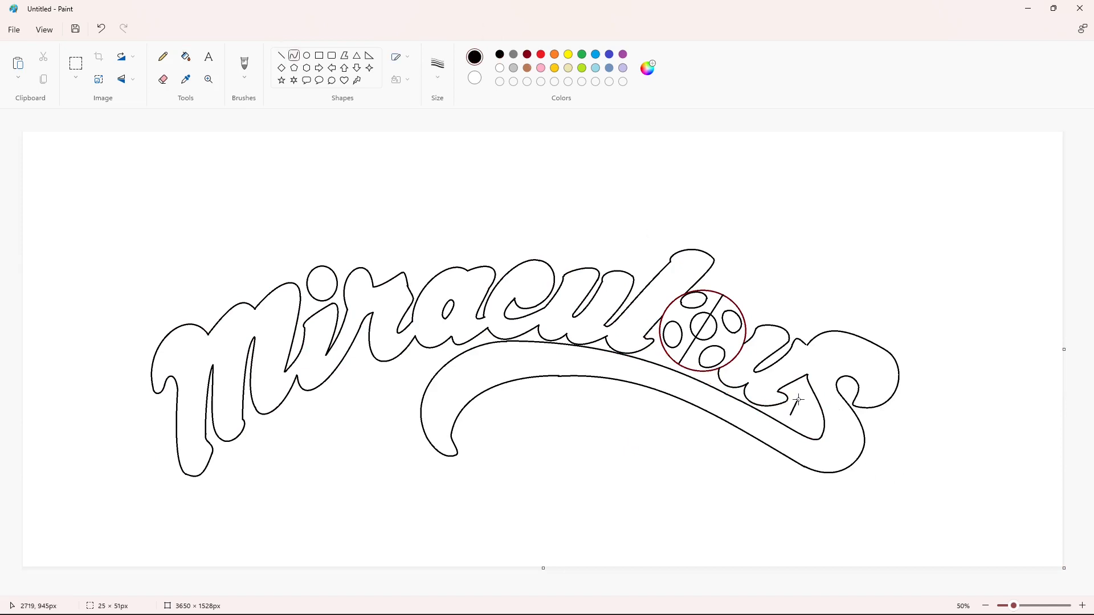
{"action": "left_click_drag", "start_coordinate": [803, 415], "coordinate": [791, 416]}
{"action": "left_click_drag", "start_coordinate": [803, 415], "coordinate": [821, 431]}
{"action": "left_click_drag", "start_coordinate": [812, 415], "coordinate": [817, 407]}
{"action": "left_click", "coordinate": [903, 492]}
Draw an offset outer contour around the left side and over the humps of the M
{"action": "left_click_drag", "start_coordinate": [163, 404], "coordinate": [157, 326]}
{"action": "left_click_drag", "start_coordinate": [159, 383], "coordinate": [132, 400]}
{"action": "mouse_move", "coordinate": [139, 357]}
{"action": "left_mouse_down"}
{"action": "mouse_move", "coordinate": [124, 351]}
{"action": "mouse_move", "coordinate": [211, 313]}
{"action": "left_mouse_up"}
{"action": "left_click", "coordinate": [123, 257]}
{"action": "mouse_move", "coordinate": [195, 315]}
{"action": "left_mouse_down"}
{"action": "mouse_move", "coordinate": [185, 310]}
{"action": "mouse_move", "coordinate": [297, 271]}
{"action": "left_mouse_up"}
{"action": "left_click", "coordinate": [186, 308]}
{"action": "left_click", "coordinate": [226, 269]}
{"action": "left_click", "coordinate": [242, 285]}
{"action": "left_click", "coordinate": [265, 282]}
Continue the outer contour over the dot of the i and the top of the r
{"action": "mouse_move", "coordinate": [278, 279]}
{"action": "left_mouse_down"}
{"action": "mouse_move", "coordinate": [276, 270]}
{"action": "mouse_move", "coordinate": [343, 262]}
{"action": "left_mouse_up"}
{"action": "left_click", "coordinate": [288, 261]}
{"action": "mouse_move", "coordinate": [316, 266]}
{"action": "left_mouse_down"}
{"action": "mouse_move", "coordinate": [310, 252]}
{"action": "mouse_move", "coordinate": [341, 261]}
{"action": "mouse_move", "coordinate": [363, 246]}
{"action": "left_mouse_up"}
{"action": "left_click_drag", "start_coordinate": [415, 274], "coordinate": [418, 271]}
Continue the outer contour over the a, the c and the first stroke of the first u
{"action": "mouse_move", "coordinate": [400, 267]}
{"action": "left_mouse_down"}
{"action": "mouse_move", "coordinate": [403, 256]}
{"action": "mouse_move", "coordinate": [470, 257]}
{"action": "mouse_move", "coordinate": [452, 252]}
{"action": "mouse_move", "coordinate": [567, 260]}
{"action": "mouse_move", "coordinate": [542, 237]}
{"action": "mouse_move", "coordinate": [607, 261]}
{"action": "left_mouse_up"}
{"action": "left_click", "coordinate": [458, 241]}
{"action": "left_click", "coordinate": [498, 233]}
{"action": "left_click", "coordinate": [576, 236]}
{"action": "left_click_drag", "start_coordinate": [587, 258], "coordinate": [612, 260]}
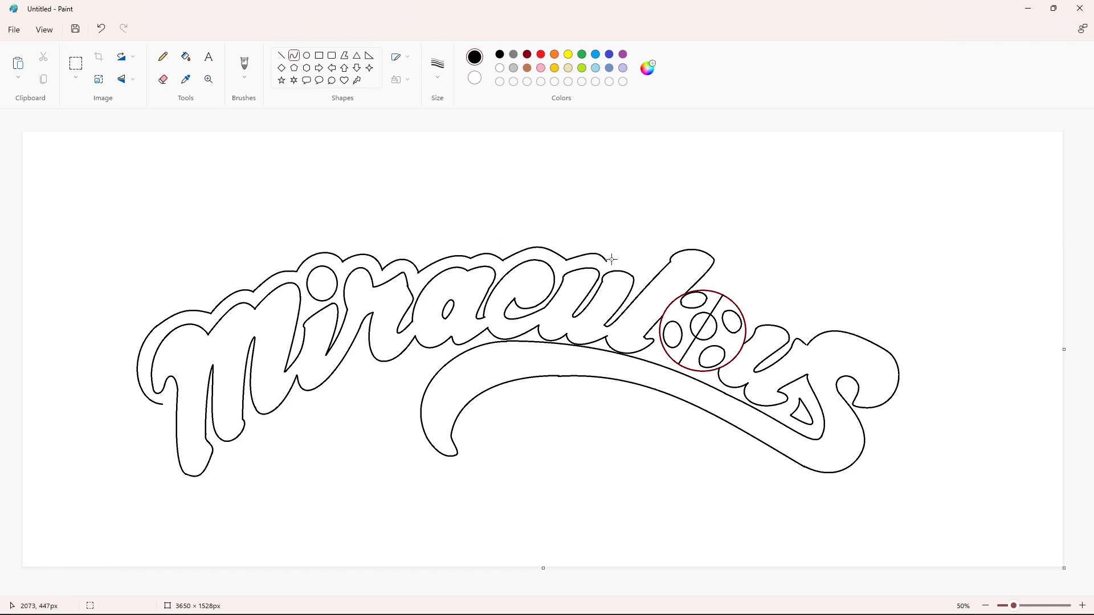
Extend the outer contour over the rest of the first u, the l, the ladybug O, the second u and the s
{"action": "left_click", "coordinate": [630, 269]}
{"action": "mouse_move", "coordinate": [661, 255]}
{"action": "left_mouse_down"}
{"action": "mouse_move", "coordinate": [658, 246]}
{"action": "mouse_move", "coordinate": [723, 248]}
{"action": "mouse_move", "coordinate": [705, 229]}
{"action": "mouse_move", "coordinate": [672, 241]}
{"action": "left_mouse_up"}
{"action": "mouse_move", "coordinate": [723, 248]}
{"action": "left_mouse_down"}
{"action": "mouse_move", "coordinate": [719, 273]}
{"action": "mouse_move", "coordinate": [735, 261]}
{"action": "mouse_move", "coordinate": [757, 315]}
{"action": "mouse_move", "coordinate": [792, 275]}
{"action": "left_mouse_up"}
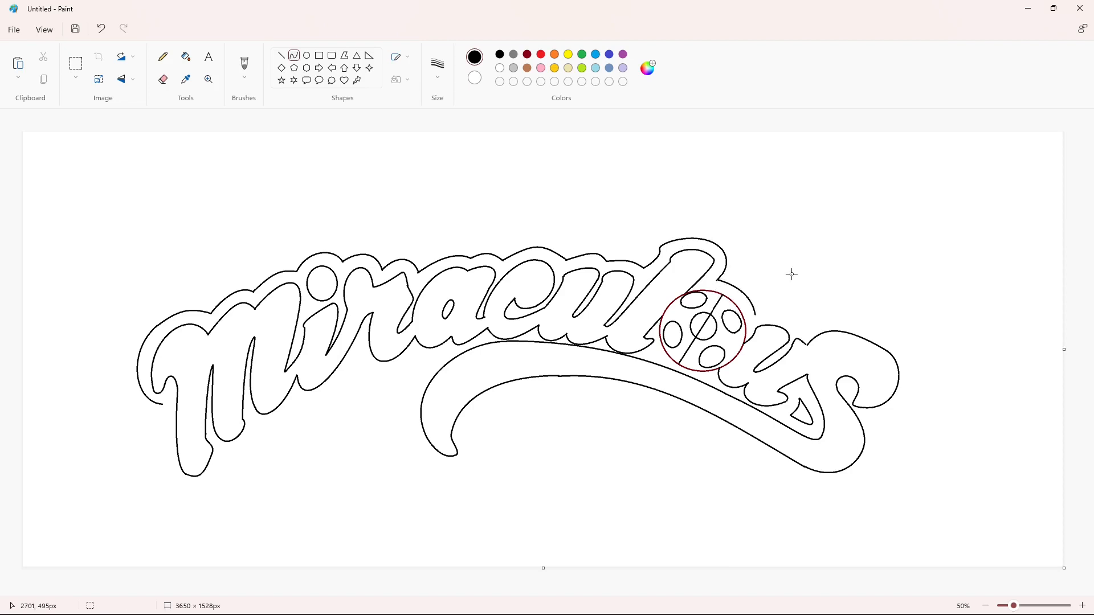
{"action": "mouse_move", "coordinate": [757, 316]}
{"action": "left_mouse_down"}
{"action": "mouse_move", "coordinate": [808, 335]}
{"action": "mouse_move", "coordinate": [792, 310]}
{"action": "mouse_move", "coordinate": [805, 329]}
{"action": "mouse_move", "coordinate": [912, 366]}
{"action": "mouse_move", "coordinate": [884, 317]}
{"action": "mouse_move", "coordinate": [838, 322]}
{"action": "left_mouse_up"}
{"action": "mouse_move", "coordinate": [913, 366]}
{"action": "left_mouse_down"}
{"action": "mouse_move", "coordinate": [888, 420]}
{"action": "mouse_move", "coordinate": [872, 420]}
{"action": "left_mouse_up"}
{"action": "mouse_move", "coordinate": [898, 399]}
{"action": "left_mouse_down"}
{"action": "mouse_move", "coordinate": [923, 384]}
{"action": "mouse_move", "coordinate": [904, 416]}
{"action": "left_mouse_up"}
{"action": "key", "text": "ctrl+z"}
{"action": "left_click_drag", "start_coordinate": [912, 366], "coordinate": [872, 420]}
{"action": "mouse_move", "coordinate": [897, 399]}
{"action": "left_mouse_down"}
{"action": "mouse_move", "coordinate": [917, 383]}
{"action": "mouse_move", "coordinate": [900, 417]}
{"action": "left_mouse_up"}
{"action": "key", "text": "ctrl+z"}
{"action": "key", "text": "ctrl+z"}
{"action": "key", "text": "ctrl+z"}
Redraw the outer contour's end as a curve around the right side of the s, down to its lower notch
{"action": "left_click", "coordinate": [163, 79]}
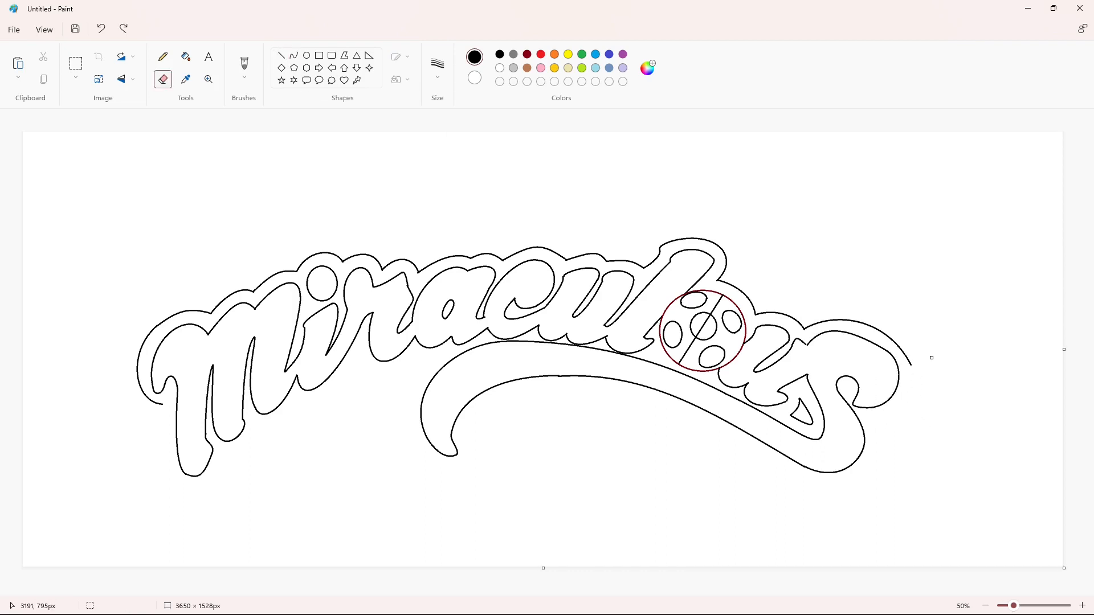
{"action": "left_click", "coordinate": [294, 57]}
{"action": "left_click_drag", "start_coordinate": [906, 357], "coordinate": [874, 420]}
{"action": "left_click_drag", "start_coordinate": [888, 395], "coordinate": [917, 379]}
Draw the outer contour around the foot of the s and back beneath the right half of the swash
{"action": "mouse_move", "coordinate": [909, 403]}
{"action": "left_mouse_down"}
{"action": "mouse_move", "coordinate": [830, 485]}
{"action": "mouse_move", "coordinate": [885, 458]}
{"action": "mouse_move", "coordinate": [872, 484]}
{"action": "mouse_move", "coordinate": [613, 391]}
{"action": "left_mouse_up"}
{"action": "left_click_drag", "start_coordinate": [757, 455], "coordinate": [790, 489]}
{"action": "left_click_drag", "start_coordinate": [723, 423], "coordinate": [725, 412]}
{"action": "left_click", "coordinate": [982, 521]}
Continue the outer contour beneath the left half of the swash and along the inner side of its hooked tip
{"action": "left_click_drag", "start_coordinate": [612, 390], "coordinate": [463, 433]}
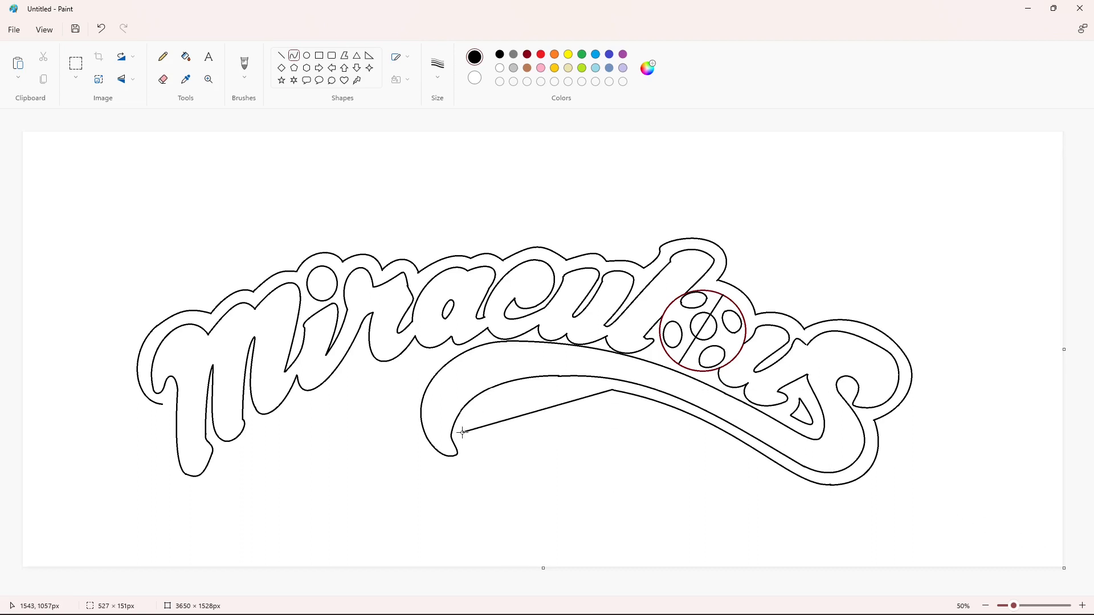
{"action": "mouse_move", "coordinate": [561, 404]}
{"action": "left_mouse_down"}
{"action": "mouse_move", "coordinate": [554, 380]}
{"action": "mouse_move", "coordinate": [481, 387]}
{"action": "left_mouse_up"}
{"action": "left_click", "coordinate": [451, 430]}
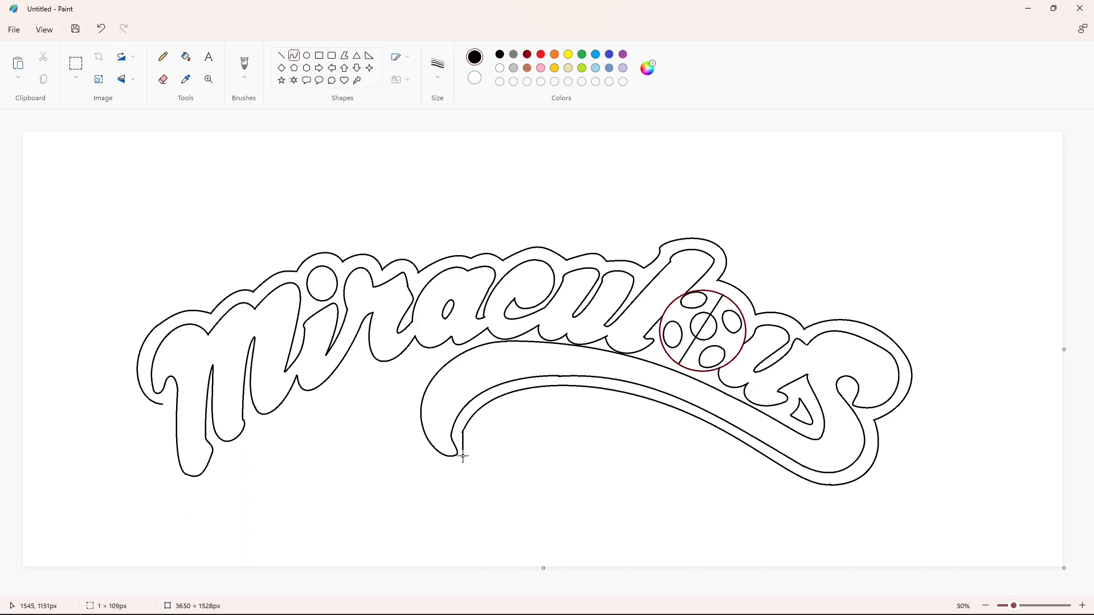
{"action": "left_click_drag", "start_coordinate": [463, 456], "coordinate": [463, 463]}
{"action": "left_click_drag", "start_coordinate": [462, 447], "coordinate": [462, 444]}
Wrap the outer contour around the swash's tip and left end, up to beneath the a
{"action": "left_click_drag", "start_coordinate": [468, 455], "coordinate": [432, 360]}
{"action": "left_click", "coordinate": [582, 470]}
{"action": "left_click_drag", "start_coordinate": [435, 404], "coordinate": [424, 474]}
{"action": "left_click_drag", "start_coordinate": [425, 459], "coordinate": [379, 420]}
{"action": "left_click", "coordinate": [581, 501]}
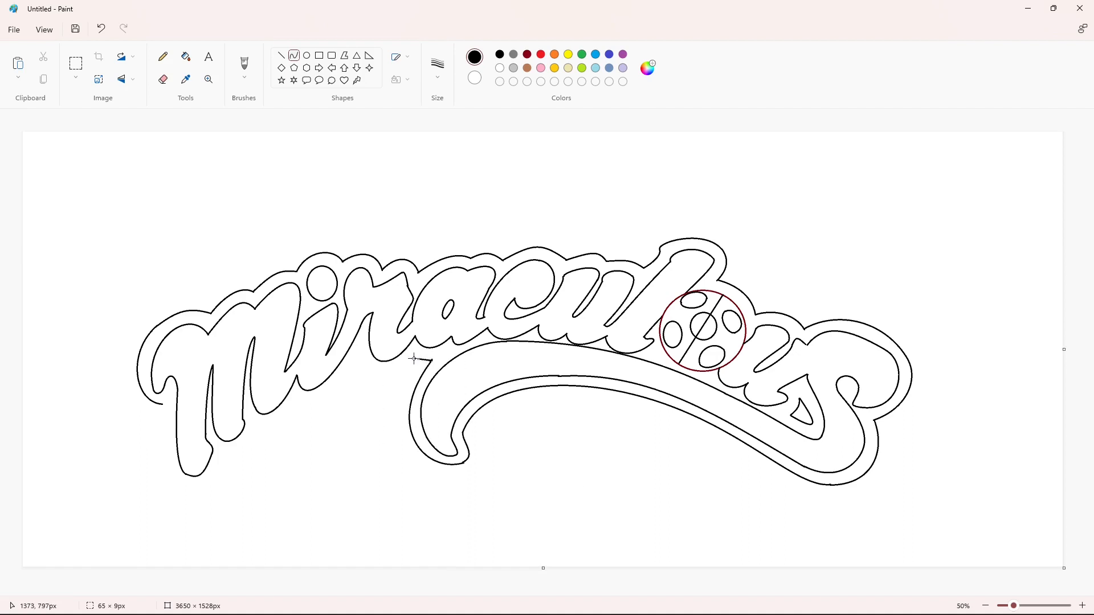
Draw the outer contour beneath the a, r and i, as far as the last stroke of the M
{"action": "left_click_drag", "start_coordinate": [413, 358], "coordinate": [356, 357]}
{"action": "left_click_drag", "start_coordinate": [394, 366], "coordinate": [337, 394]}
{"action": "left_click", "coordinate": [345, 381]}
{"action": "left_click_drag", "start_coordinate": [315, 402], "coordinate": [255, 428]}
{"action": "left_click", "coordinate": [344, 481]}
{"action": "left_click", "coordinate": [298, 403]}
{"action": "key", "text": "ctrl+z"}
Continue the outer contour beneath the middle and first strokes of the M
{"action": "left_click_drag", "start_coordinate": [279, 422], "coordinate": [229, 457]}
{"action": "left_click", "coordinate": [278, 431]}
{"action": "left_click_drag", "start_coordinate": [242, 443], "coordinate": [173, 480]}
{"action": "left_click", "coordinate": [248, 449]}
{"action": "mouse_move", "coordinate": [207, 470]}
{"action": "left_mouse_down"}
{"action": "mouse_move", "coordinate": [212, 481]}
{"action": "mouse_move", "coordinate": [161, 438]}
{"action": "left_mouse_up"}
{"action": "left_click", "coordinate": [189, 497]}
{"action": "key", "text": "ctrl+z"}
Close the outer contour with a curve up the left side of the M's first stroke
{"action": "left_click", "coordinate": [1032, 606]}
{"action": "scroll", "coordinate": [915, 577], "scroll_direction": "down", "scroll_amount": 2}
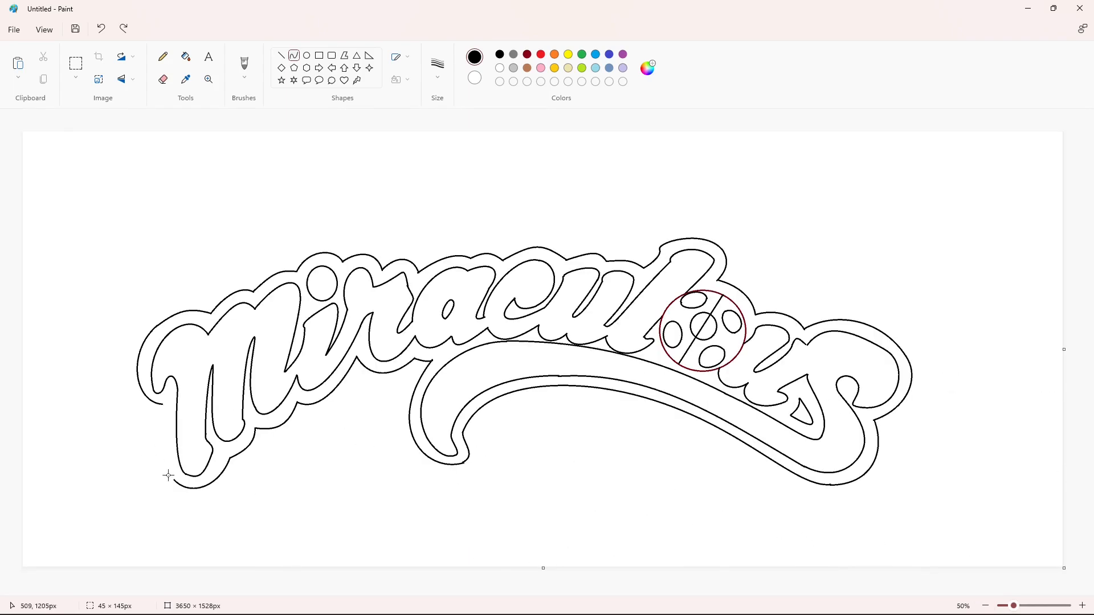
{"action": "left_click_drag", "start_coordinate": [174, 480], "coordinate": [162, 404]}
{"action": "left_click_drag", "start_coordinate": [164, 439], "coordinate": [163, 454]}
{"action": "left_click", "coordinate": [160, 439]}
{"action": "left_click", "coordinate": [332, 500]}
Clean up the rough outer contour at the swash's left tip with a short white line
{"action": "left_click", "coordinate": [186, 58]}
{"action": "left_click", "coordinate": [1082, 606]}
{"action": "left_click_drag", "start_coordinate": [525, 592], "coordinate": [686, 594]}
{"action": "left_click", "coordinate": [281, 56]}
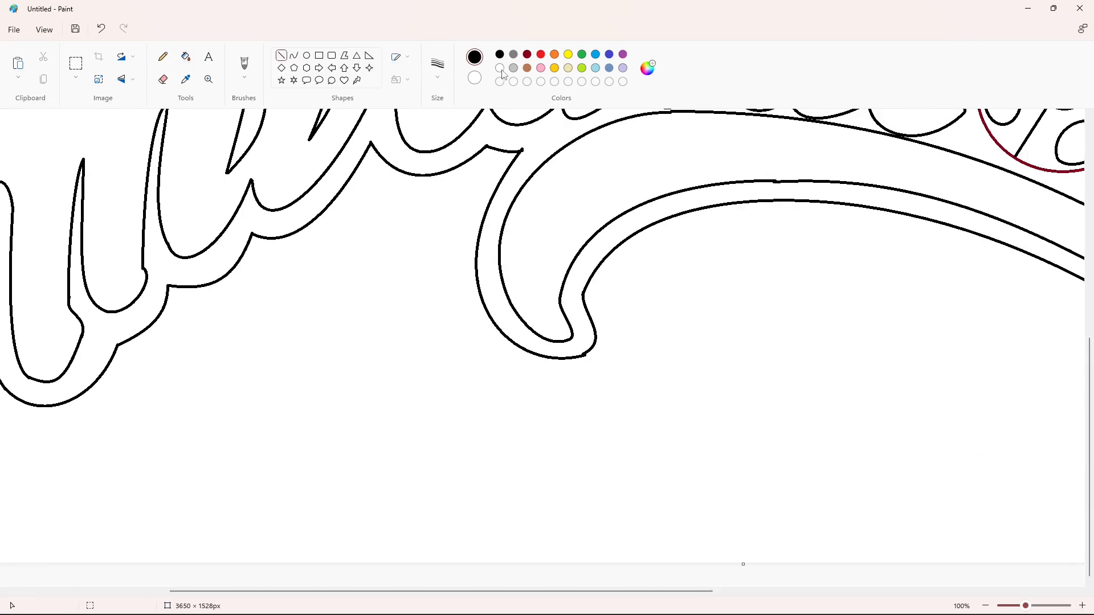
{"action": "left_click", "coordinate": [500, 69]}
{"action": "left_click_drag", "start_coordinate": [582, 361], "coordinate": [596, 355]}
{"action": "left_click_drag", "start_coordinate": [578, 592], "coordinate": [897, 583]}
{"action": "scroll", "coordinate": [843, 484], "scroll_direction": "up", "scroll_amount": 3}
{"action": "left_click", "coordinate": [500, 55]}
{"action": "left_click", "coordinate": [294, 56]}
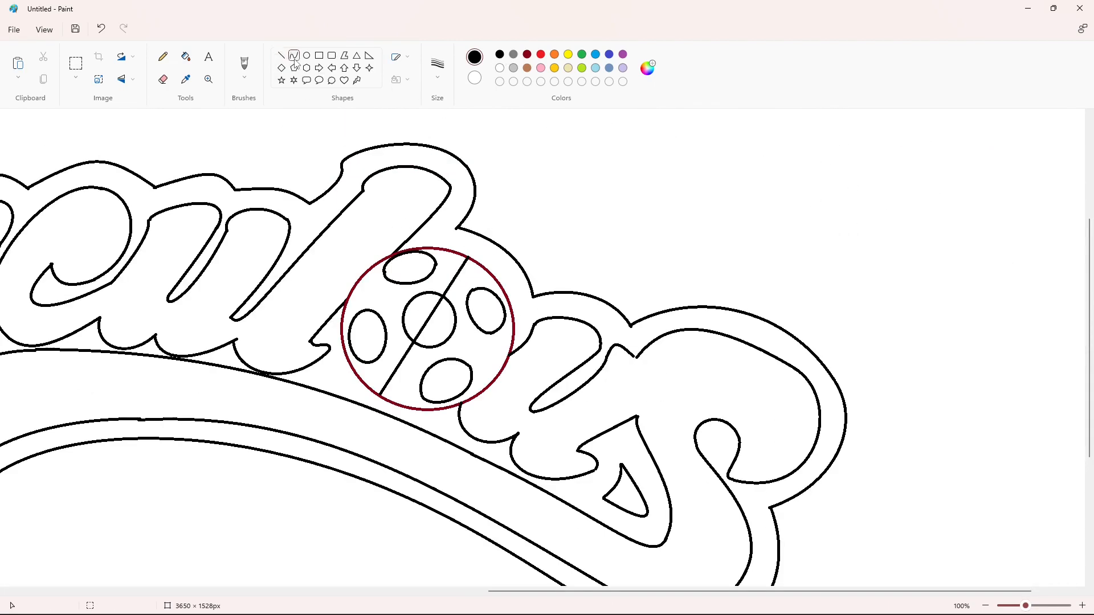
{"action": "left_click", "coordinate": [437, 67]}
{"action": "left_click", "coordinate": [438, 152]}
{"action": "left_click_drag", "start_coordinate": [644, 592], "coordinate": [590, 582]}
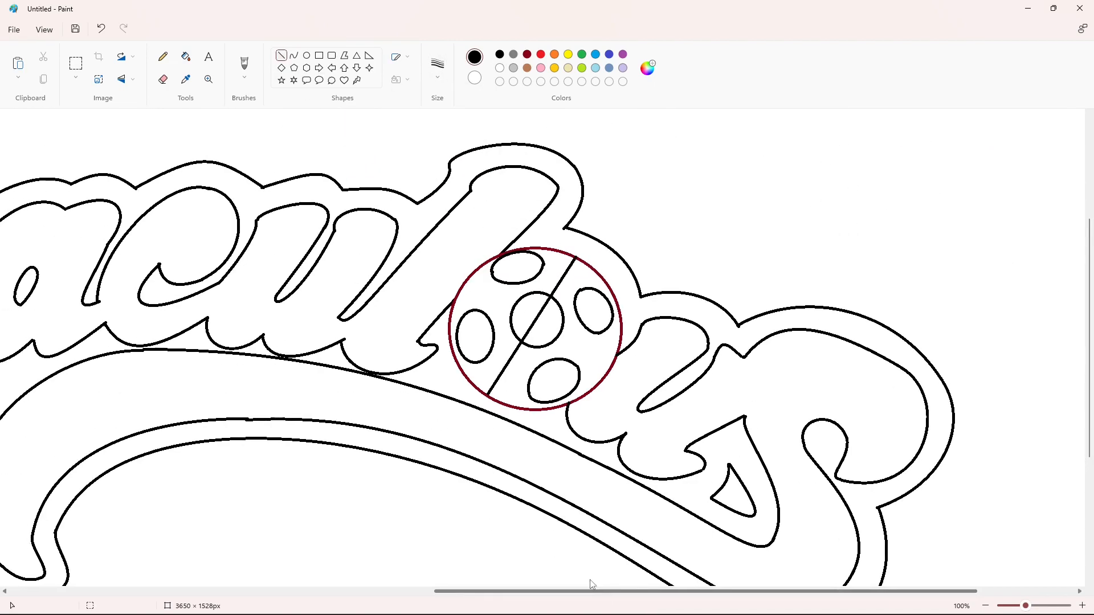
Fill both halves of the ladybug O with dark red
{"action": "left_click", "coordinate": [186, 57]}
{"action": "left_click", "coordinate": [527, 55]}
{"action": "left_click", "coordinate": [603, 331]}
{"action": "left_click", "coordinate": [497, 301]}
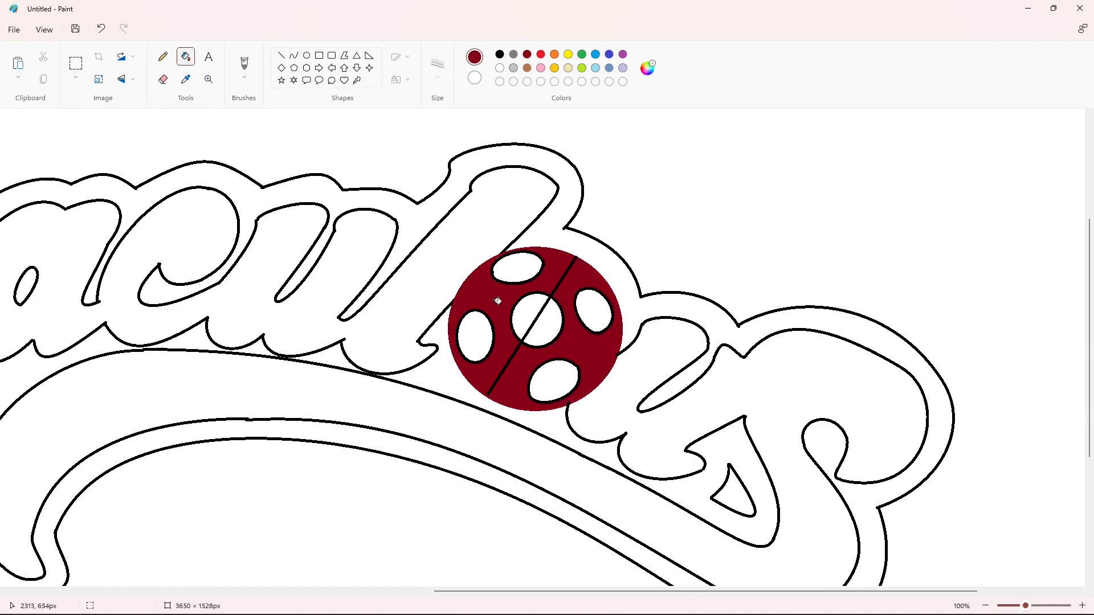
Fill the ladybug O's five spots with black
{"action": "left_click", "coordinate": [499, 55]}
{"action": "left_click", "coordinate": [517, 267]}
{"action": "left_click", "coordinate": [537, 320]}
{"action": "left_click", "coordinate": [476, 336]}
{"action": "left_click", "coordinate": [555, 381]}
{"action": "left_click", "coordinate": [594, 311]}
Define a brighter custom red and refill the ladybug O's dark red area with it
{"action": "left_click", "coordinate": [528, 55]}
{"action": "left_click", "coordinate": [282, 57]}
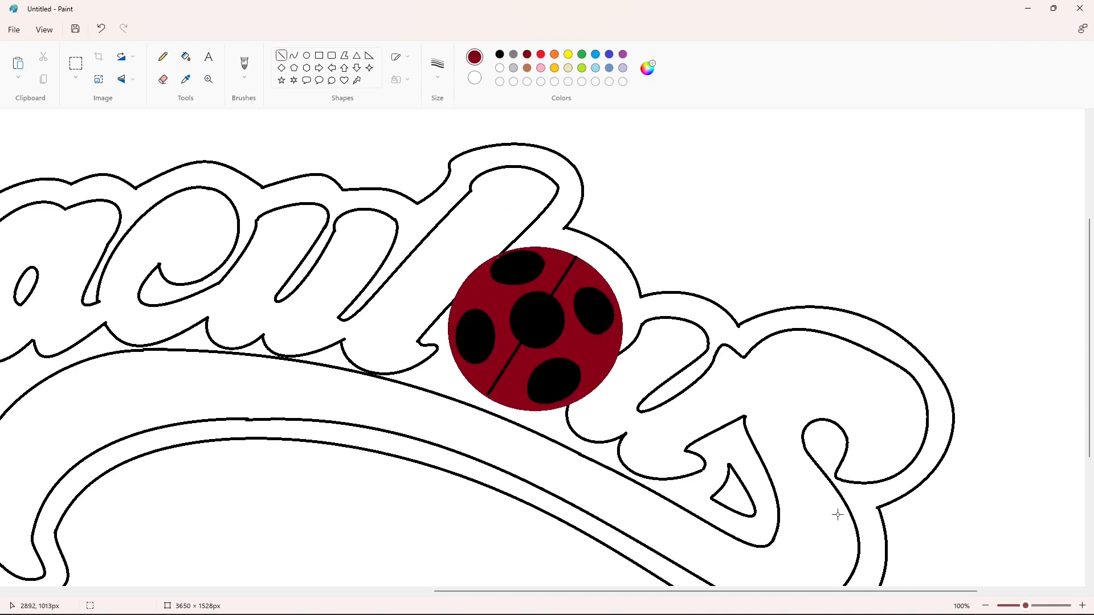
{"action": "scroll", "coordinate": [838, 514], "scroll_direction": "down", "scroll_amount": 3}
{"action": "left_click", "coordinate": [186, 57]}
{"action": "left_click", "coordinate": [540, 55]}
{"action": "left_click", "coordinate": [648, 68]}
{"action": "left_click_drag", "start_coordinate": [585, 193], "coordinate": [588, 219]}
{"action": "left_click", "coordinate": [507, 450]}
{"action": "left_click", "coordinate": [717, 334]}
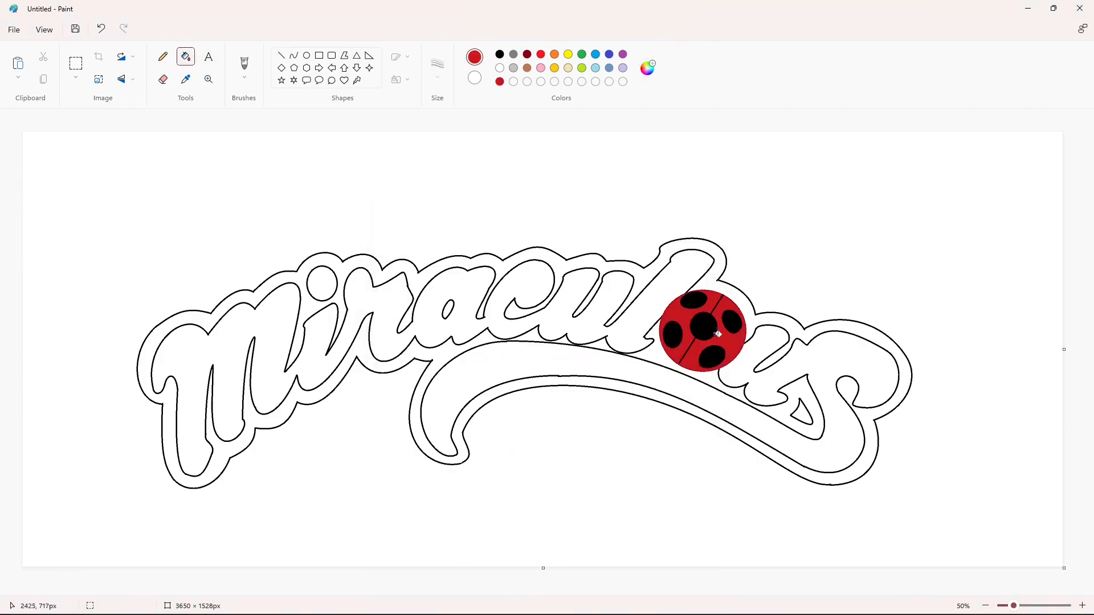
Fill the border between the lettering and the outer contour with black, including the gaps between the letters and the swash
{"action": "left_click", "coordinate": [500, 55]}
{"action": "left_click", "coordinate": [752, 314]}
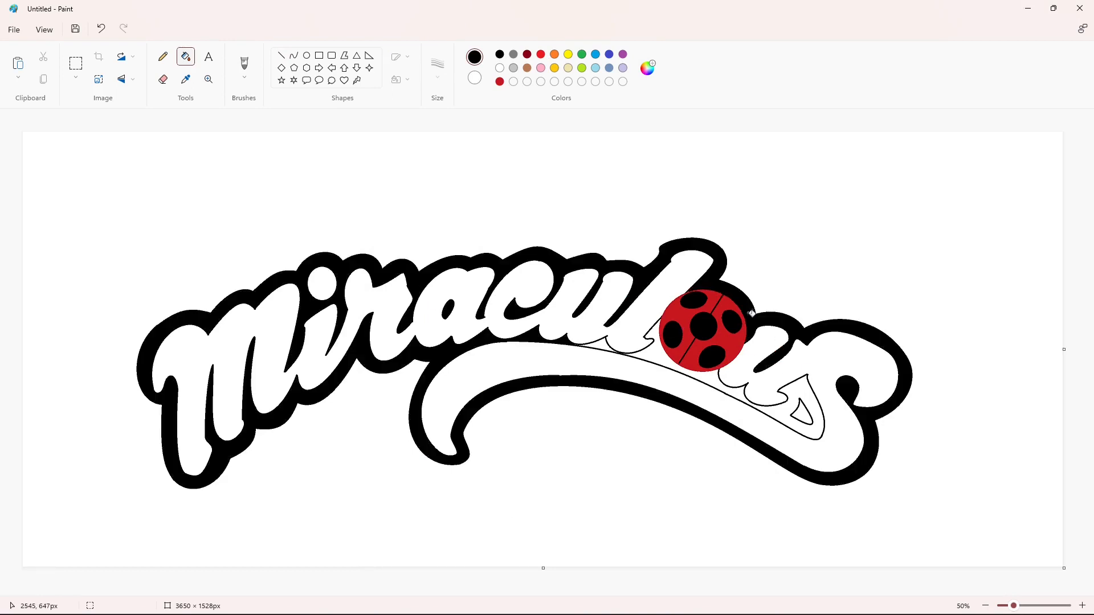
{"action": "left_click", "coordinate": [677, 358]}
{"action": "left_click", "coordinate": [603, 344]}
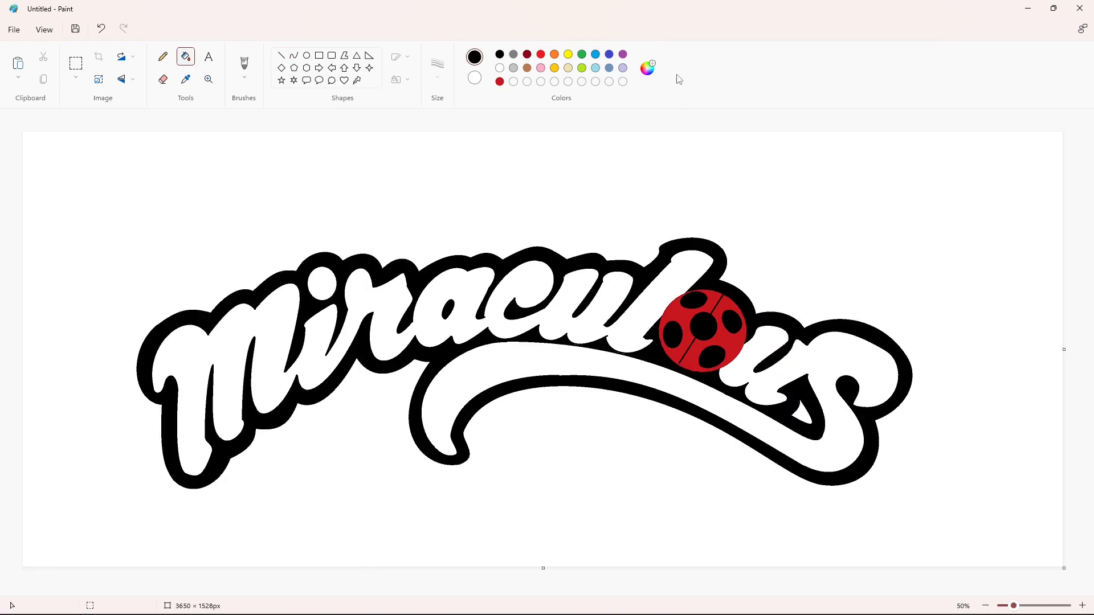